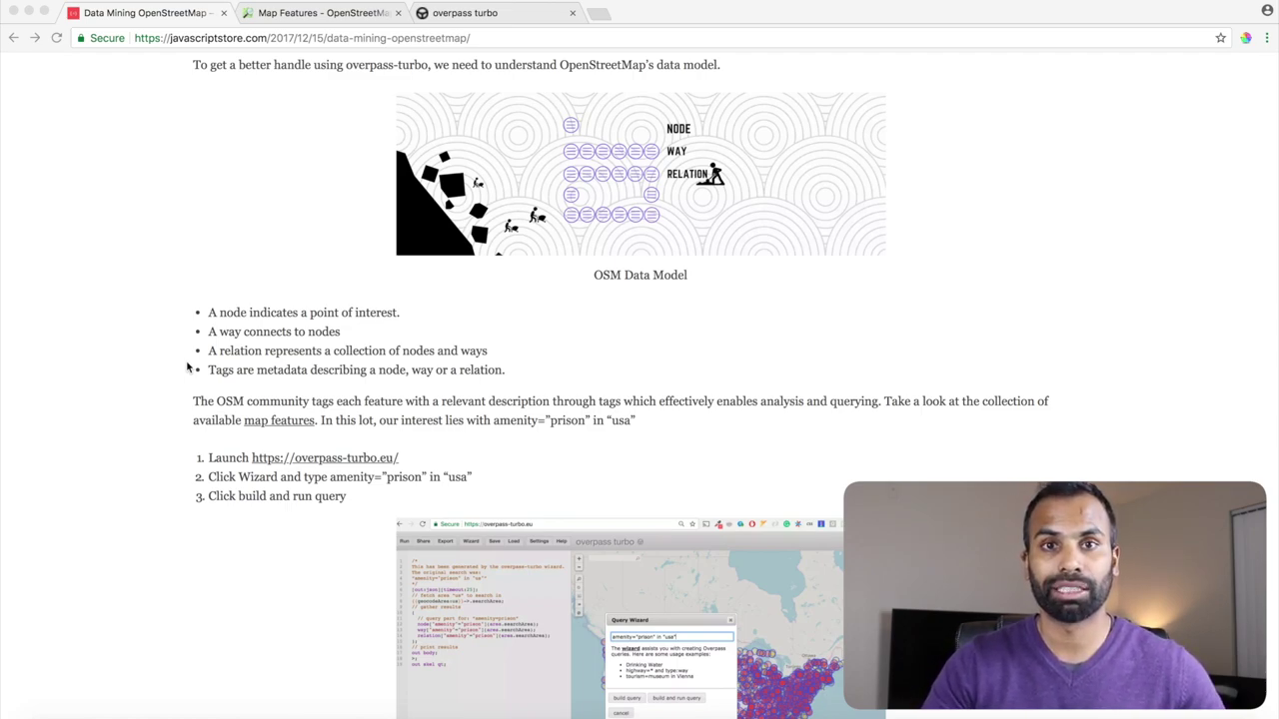
# - Browse down through the tag tables on the OpenStreetMap Map Features page
pyautogui.click(330, 20)
pyautogui.scroll(3, 780, 452)
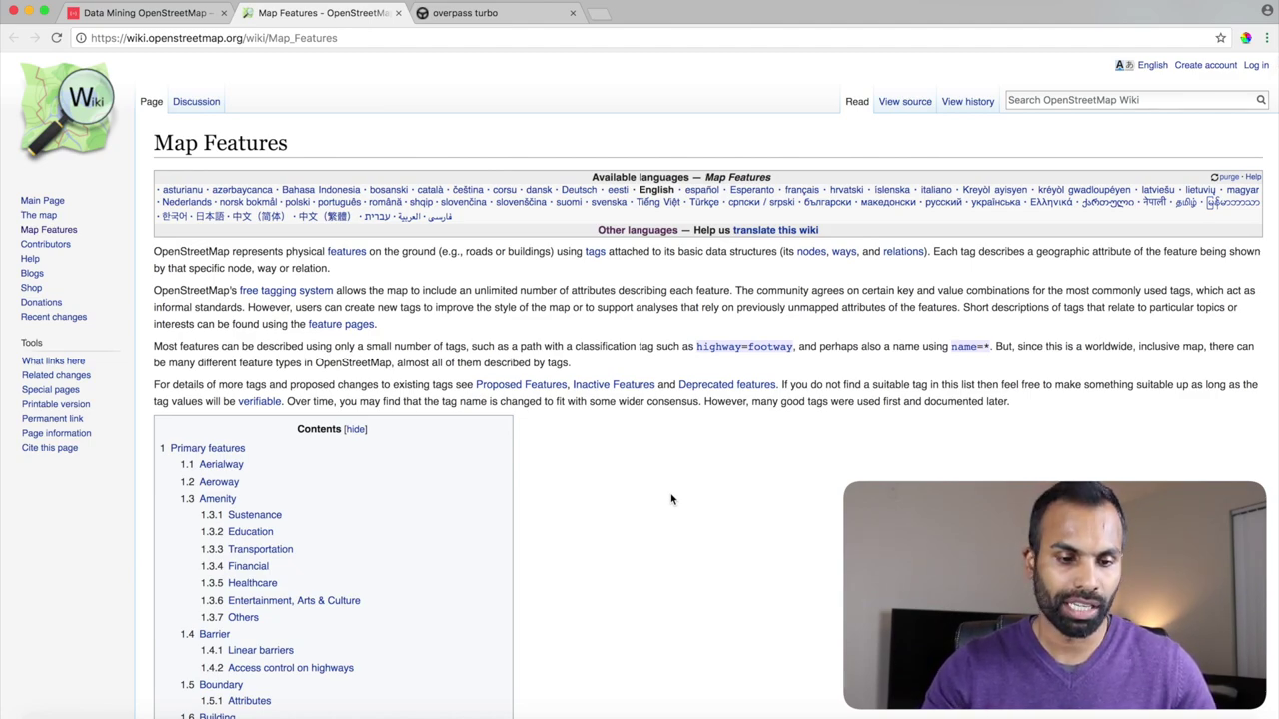
pyautogui.scroll(-3, 672, 500)
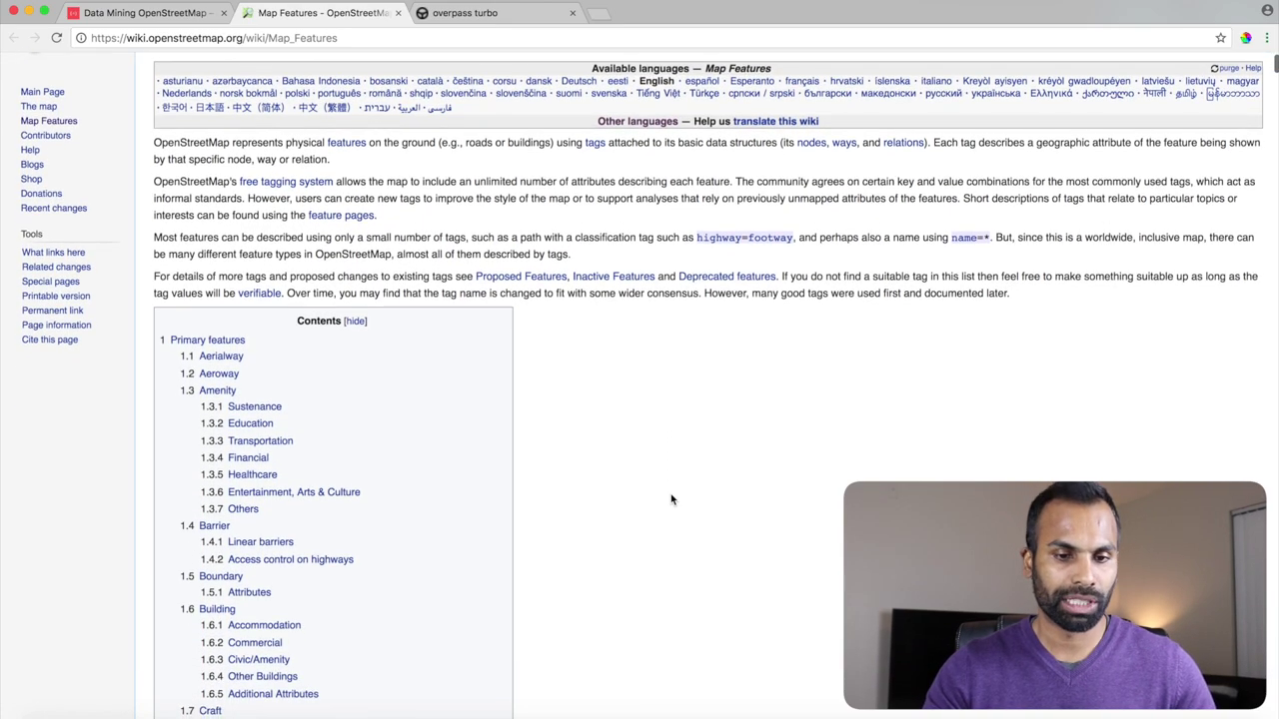
pyautogui.scroll(-3, 672, 499)
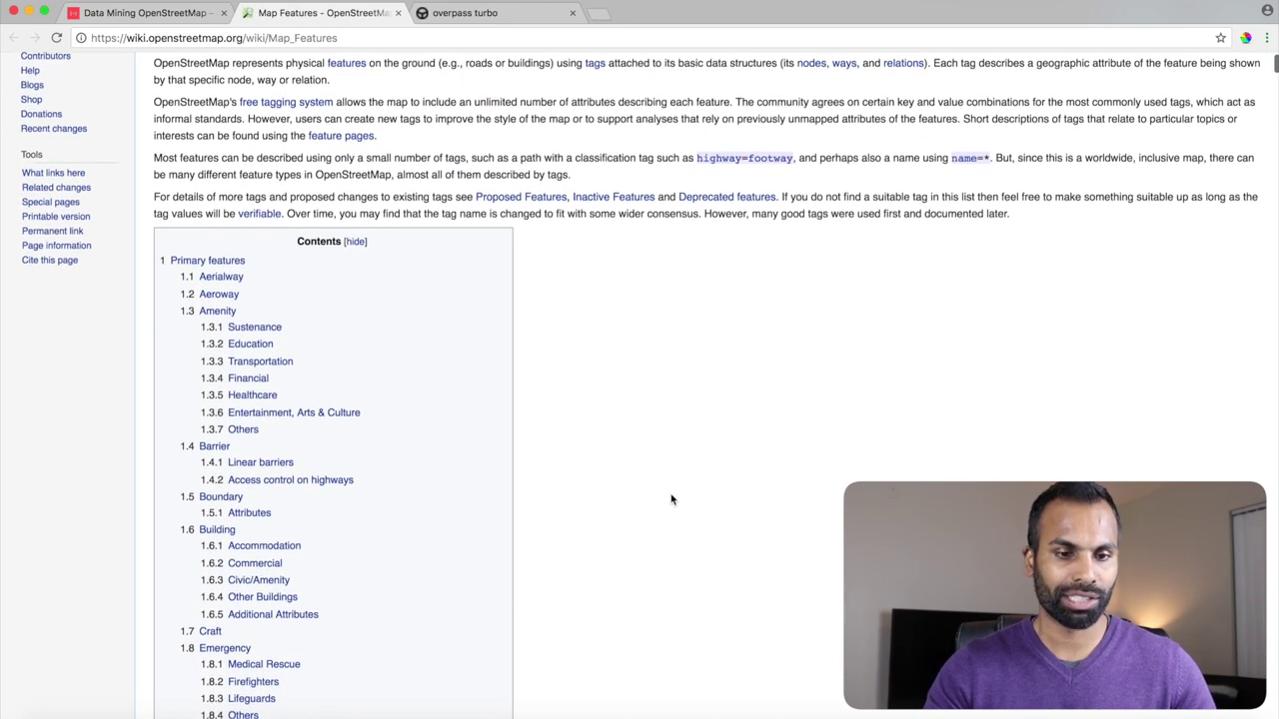
pyautogui.scroll(-1, 672, 500)
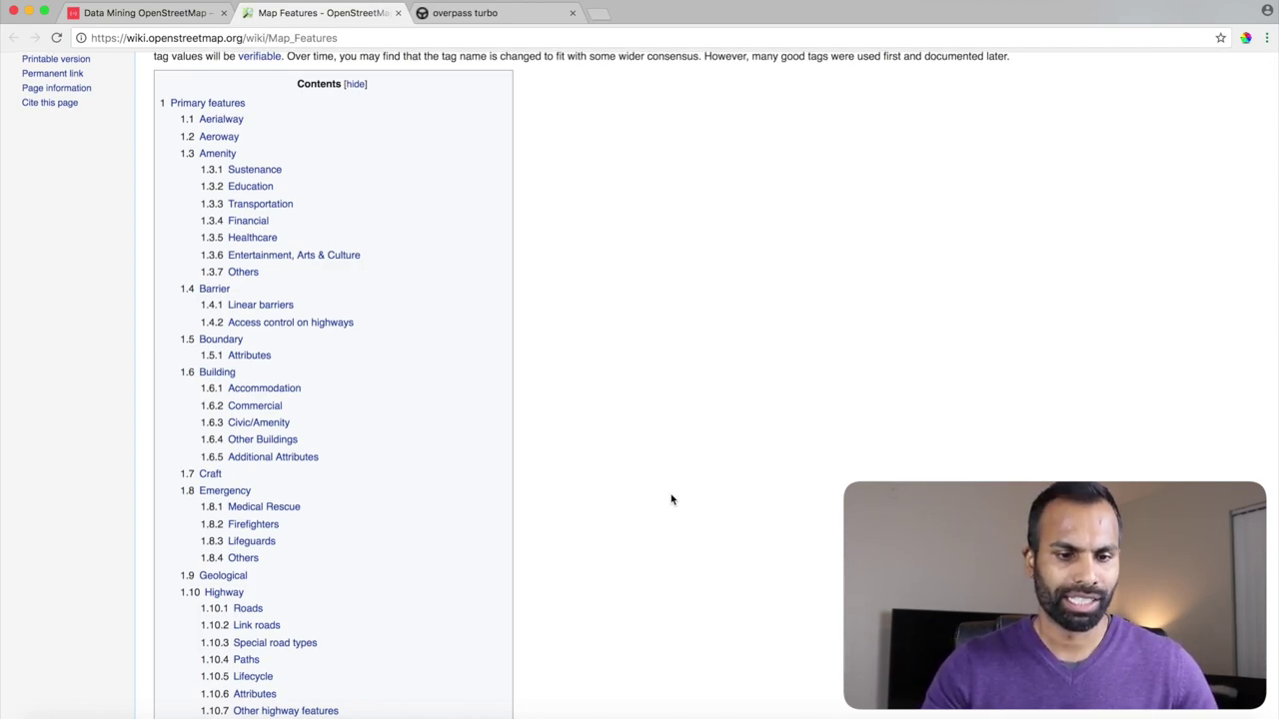
pyautogui.scroll(-2, 671, 500)
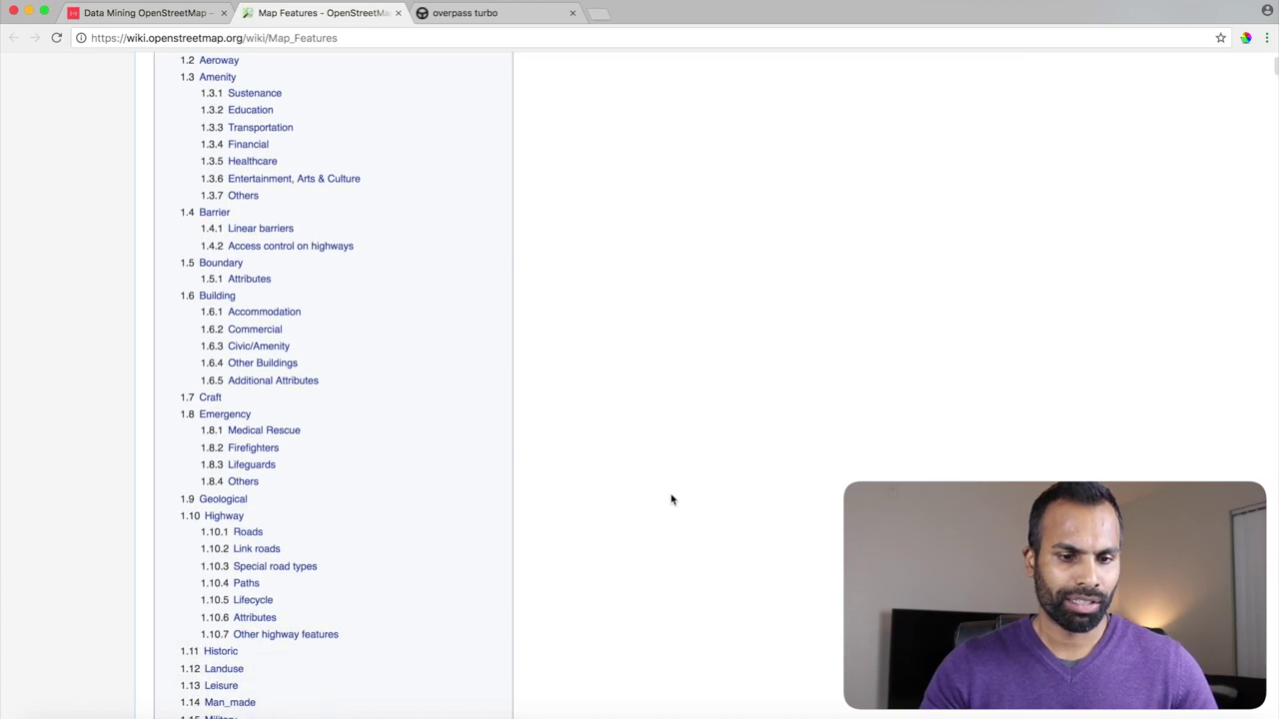
pyautogui.scroll(-10, 671, 499)
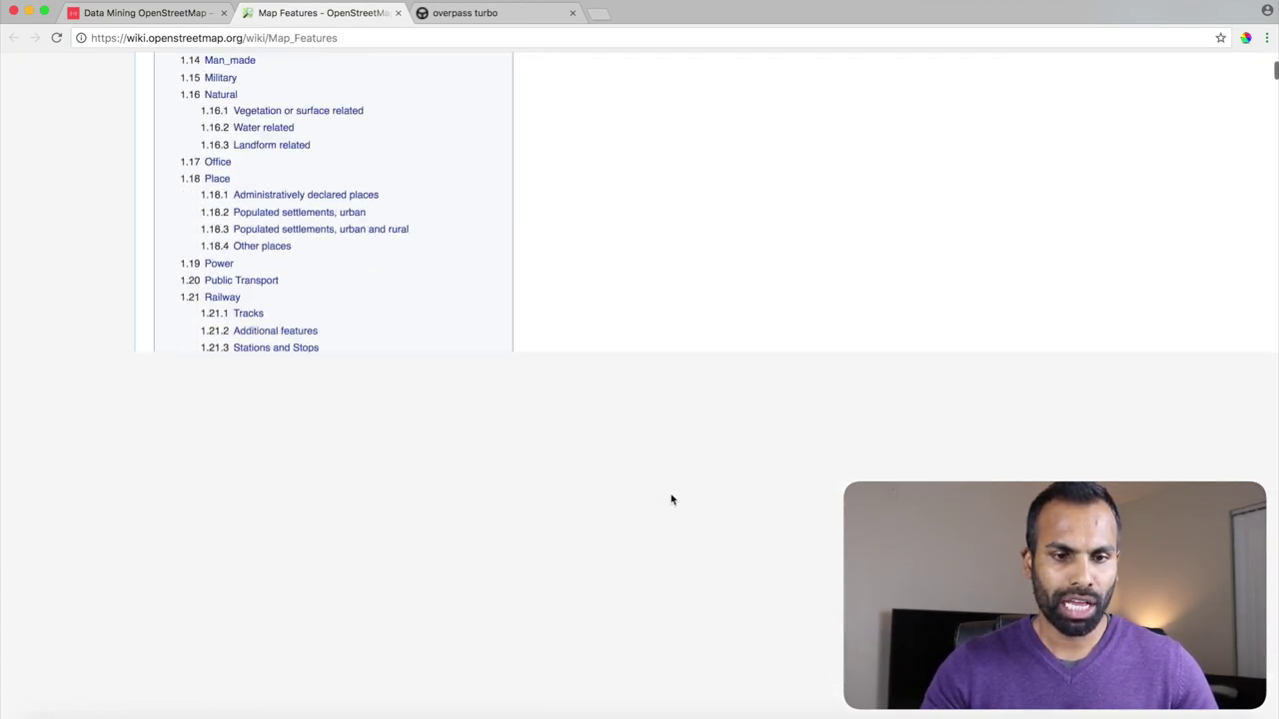
pyautogui.scroll(-8, 671, 499)
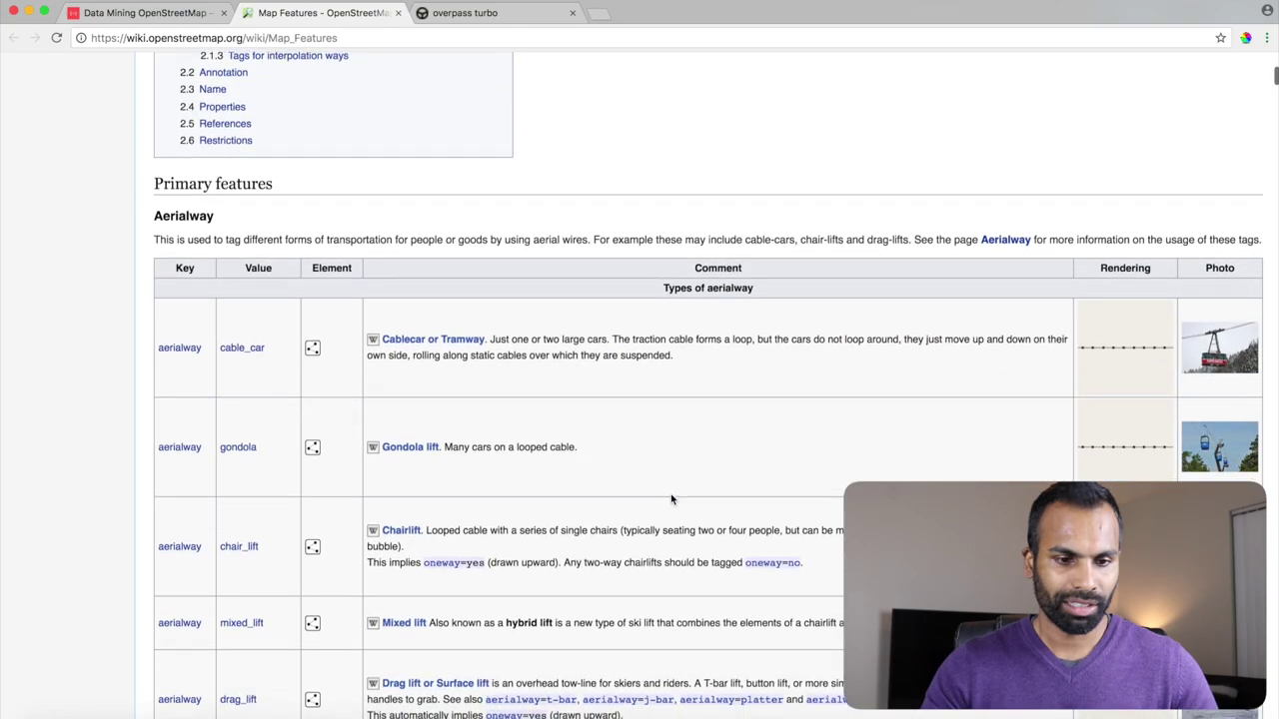
pyautogui.scroll(-1, 671, 499)
pyautogui.scroll(-1, 700, 331)
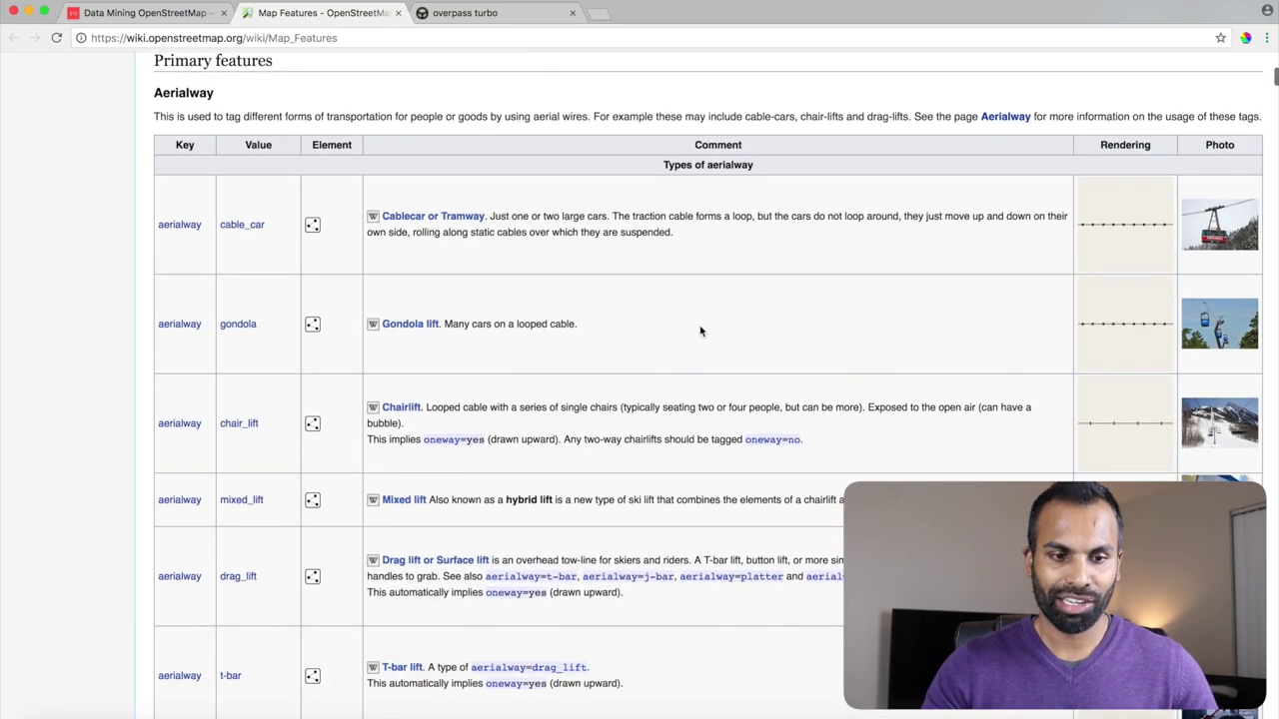
pyautogui.scroll(-2, 700, 331)
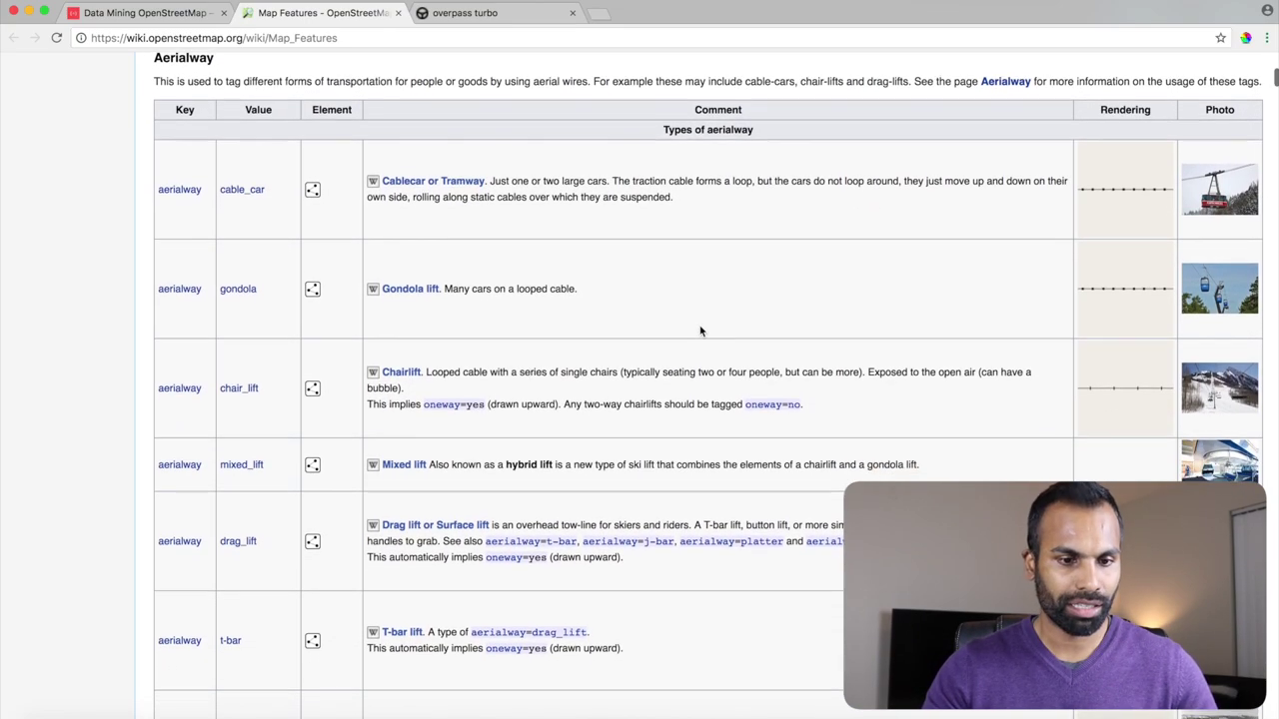
pyautogui.scroll(-3, 701, 331)
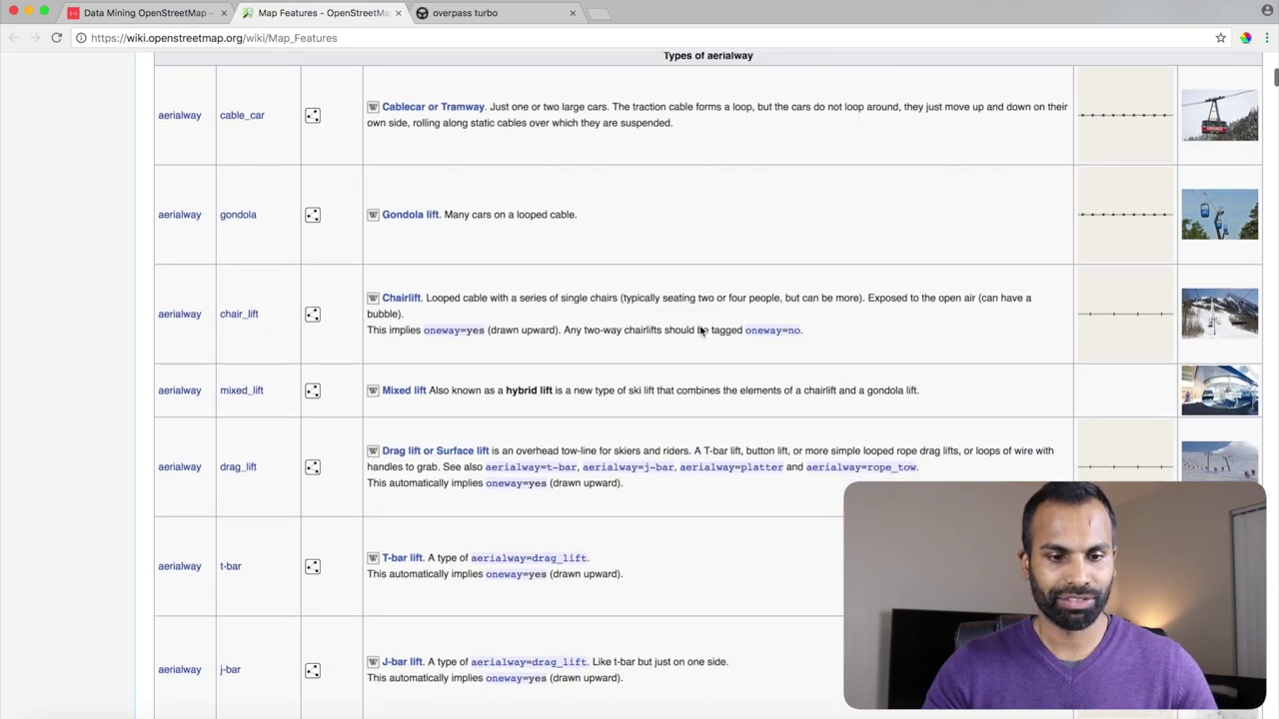
pyautogui.scroll(-12, 699, 330)
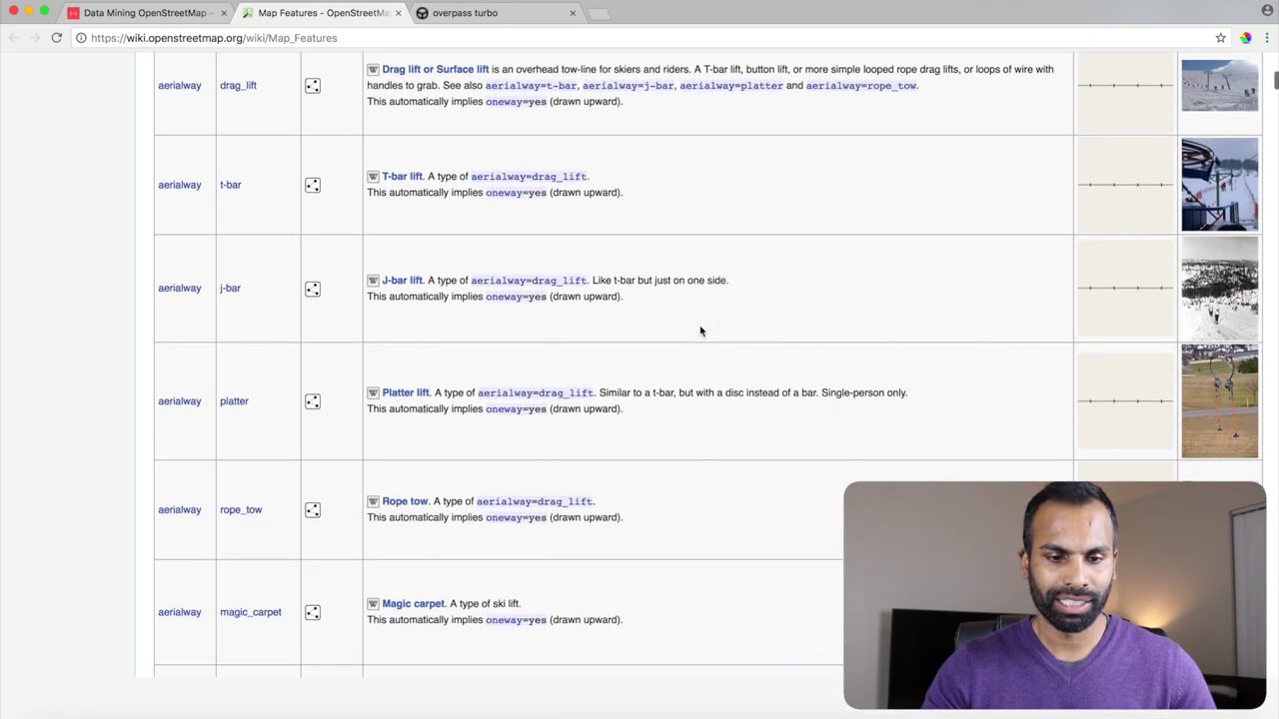
pyautogui.scroll(-20, 766, 302)
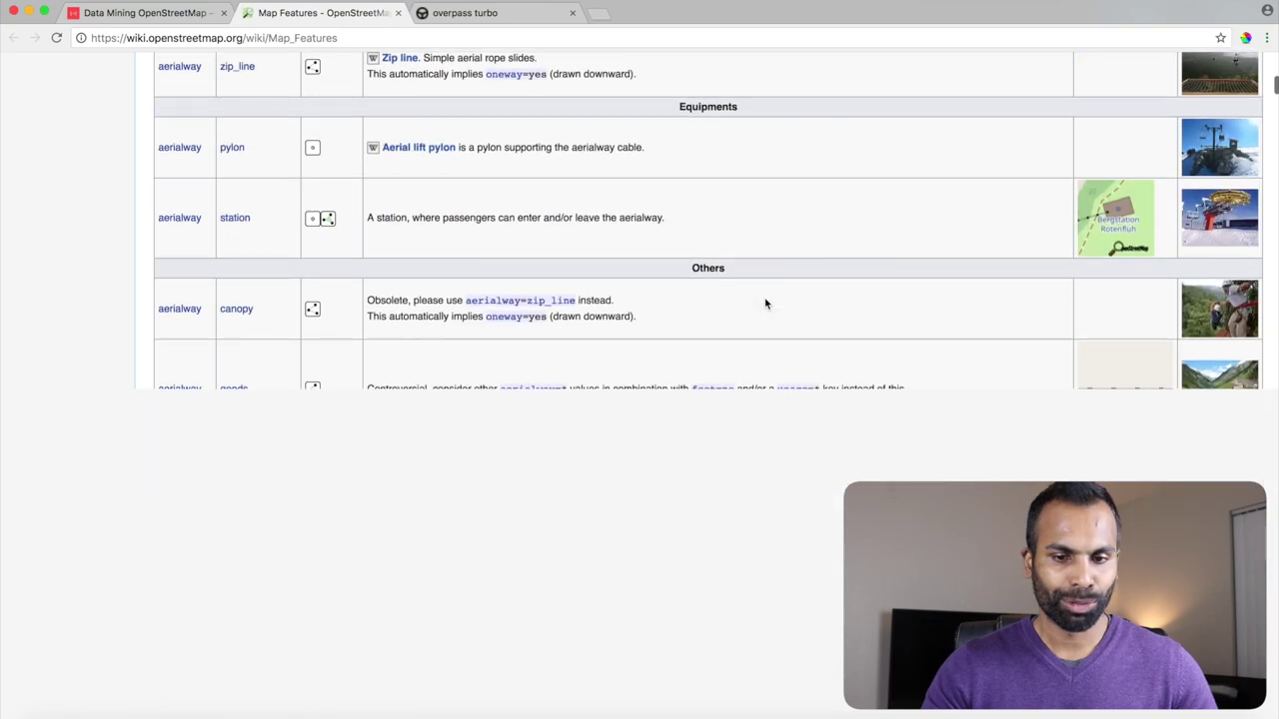
pyautogui.scroll(-8, 766, 302)
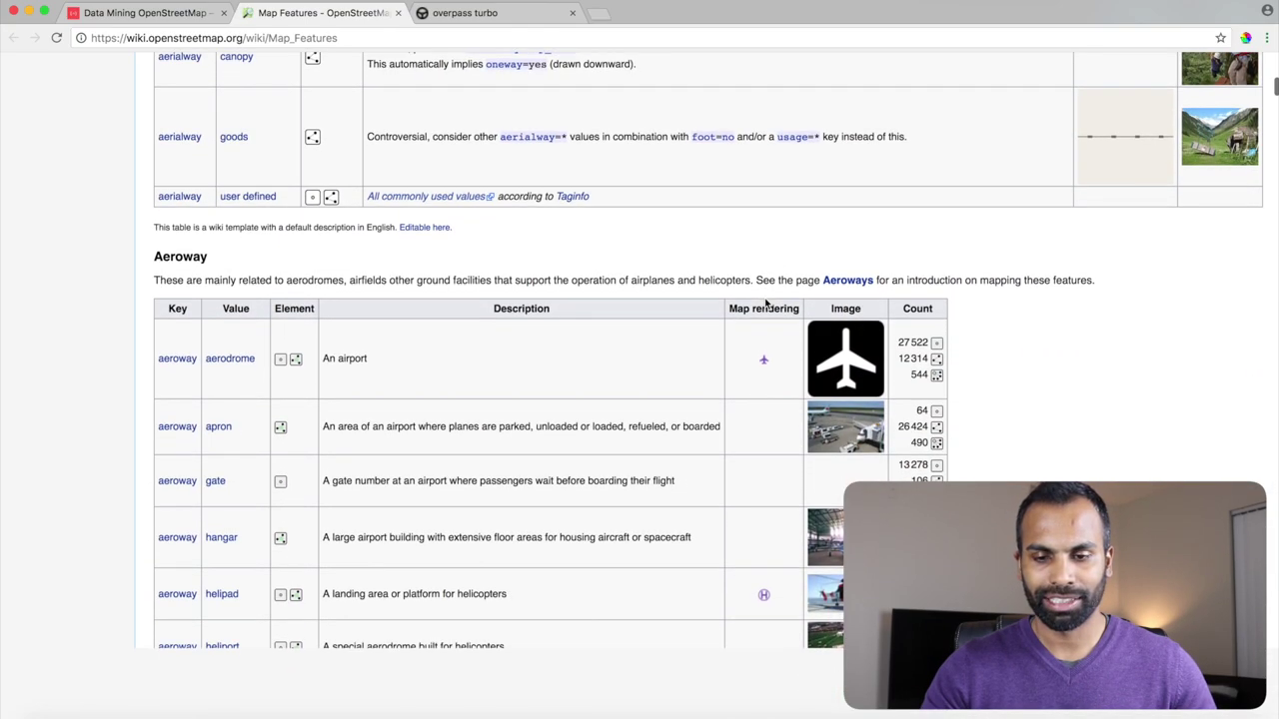
pyautogui.scroll(-10, 1039, 413)
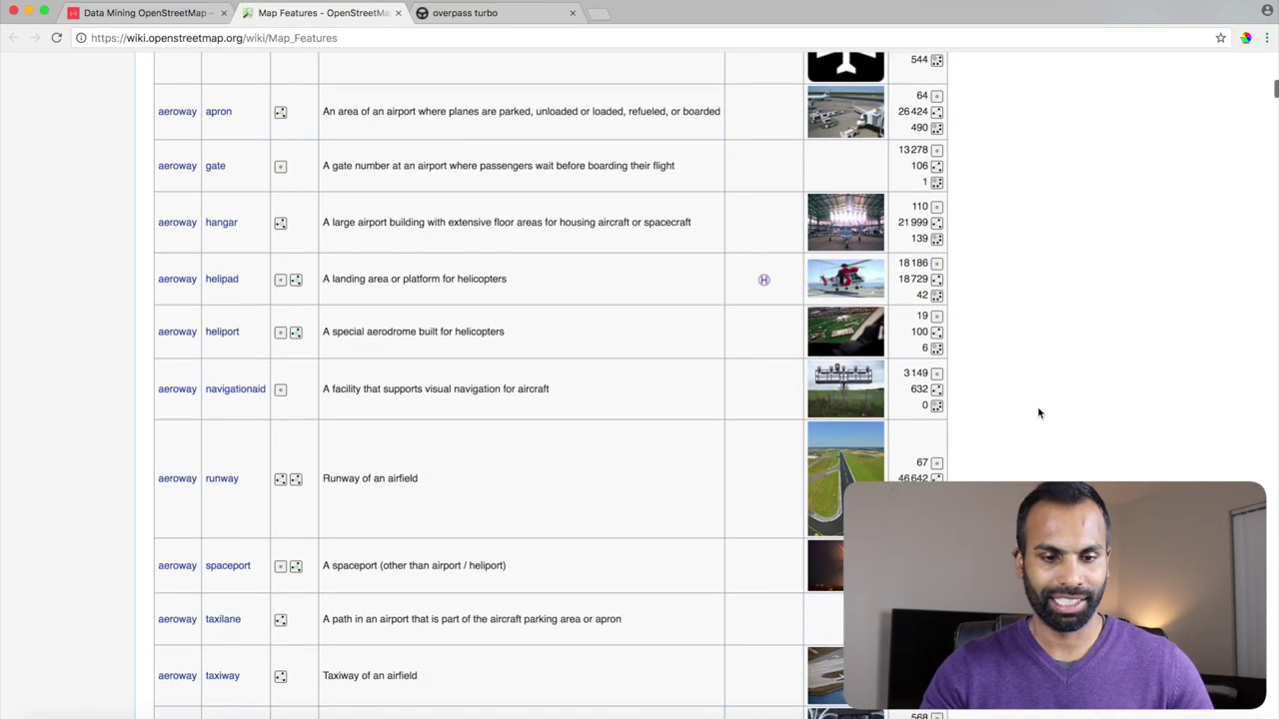
pyautogui.scroll(-7, 1039, 413)
pyautogui.scroll(-5, 1040, 413)
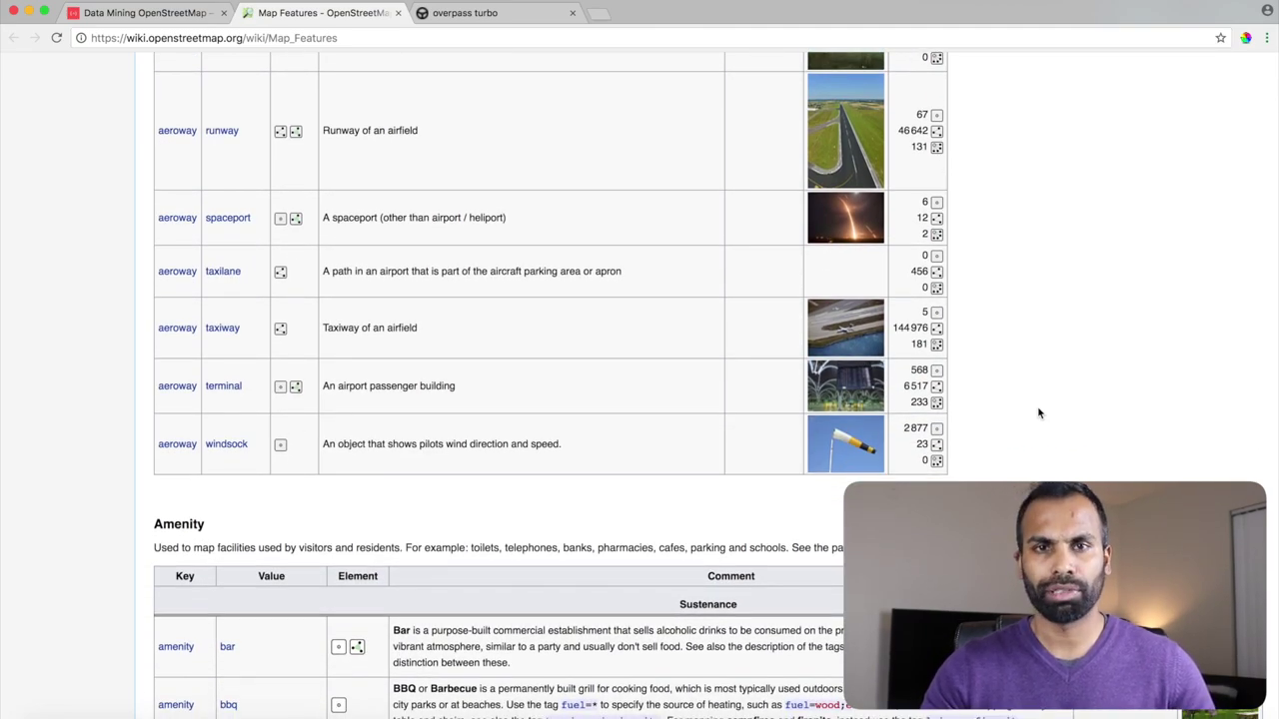
pyautogui.scroll(-5, 1039, 412)
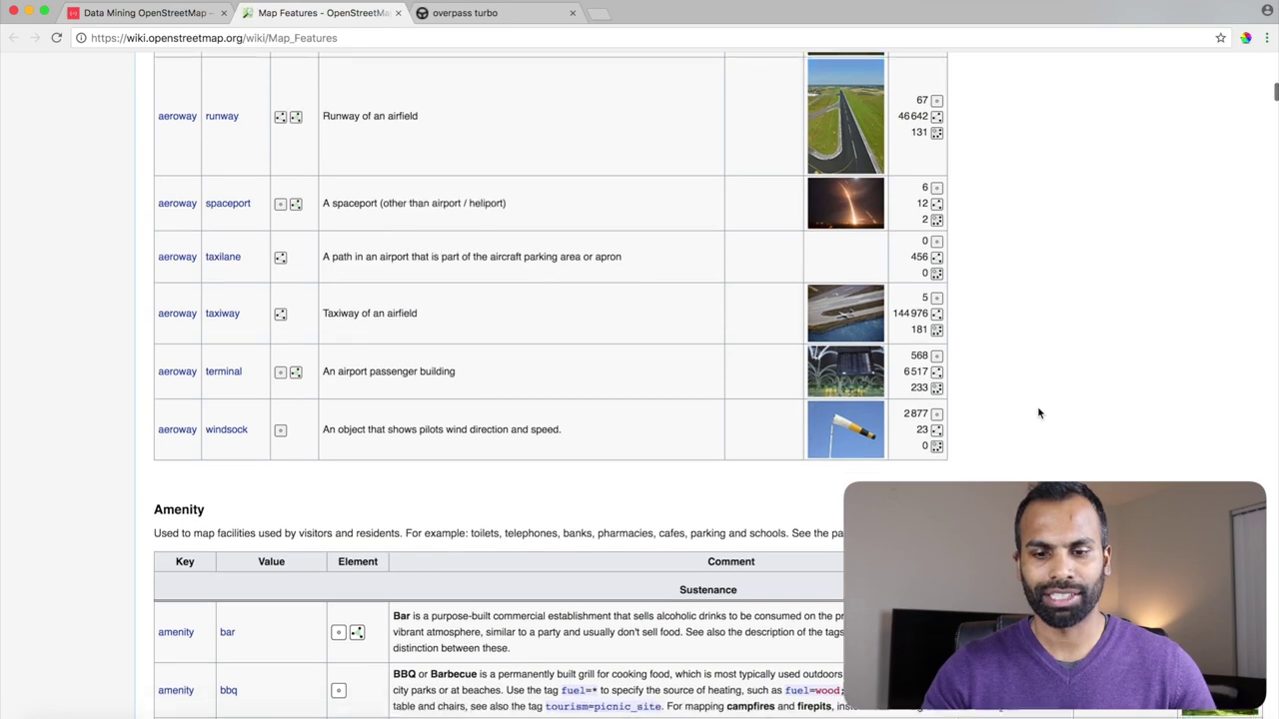
pyautogui.scroll(-3, 1038, 408)
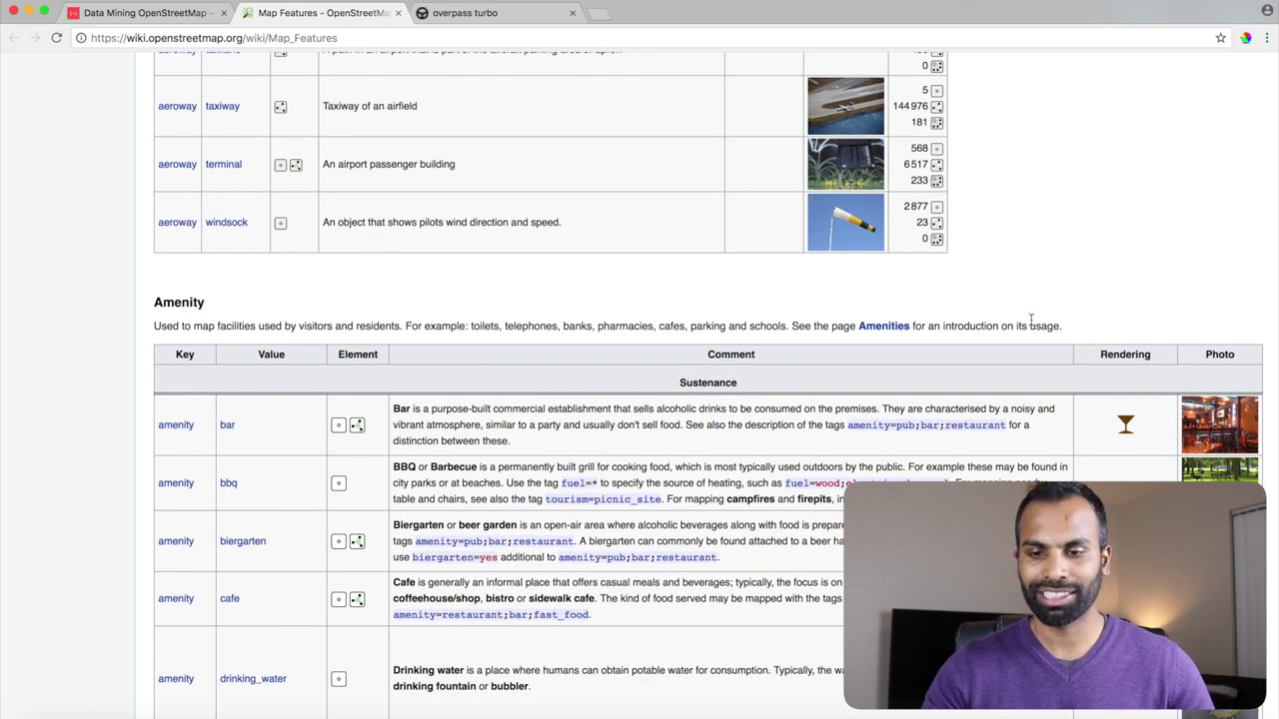
pyautogui.scroll(-5, 1031, 319)
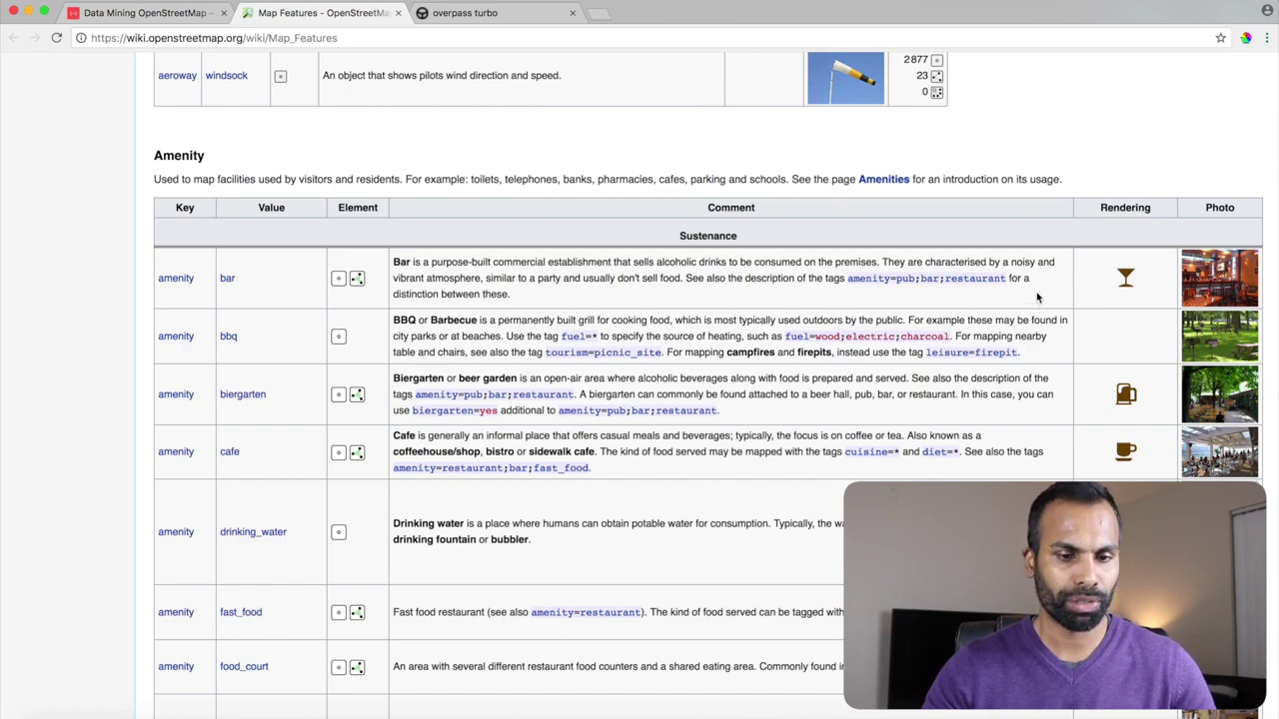
pyautogui.scroll(-1, 1037, 296)
pyautogui.scroll(-1, 1037, 293)
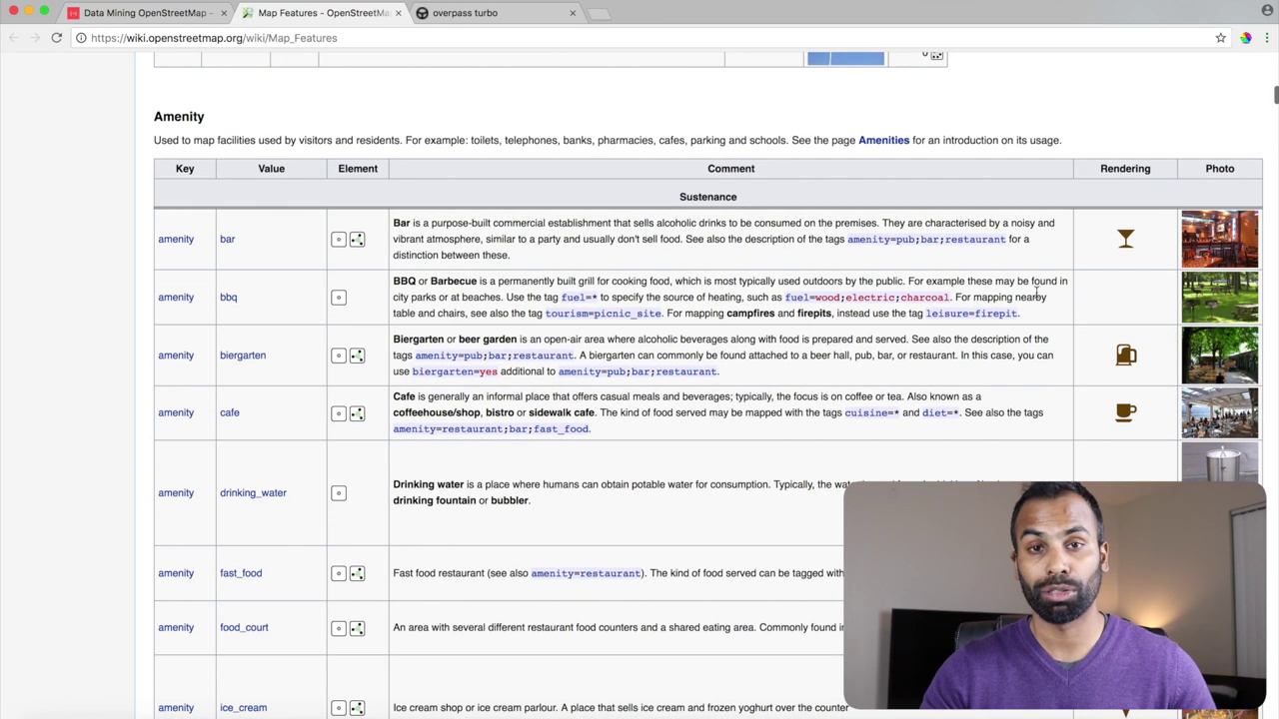
pyautogui.scroll(-10, 1037, 295)
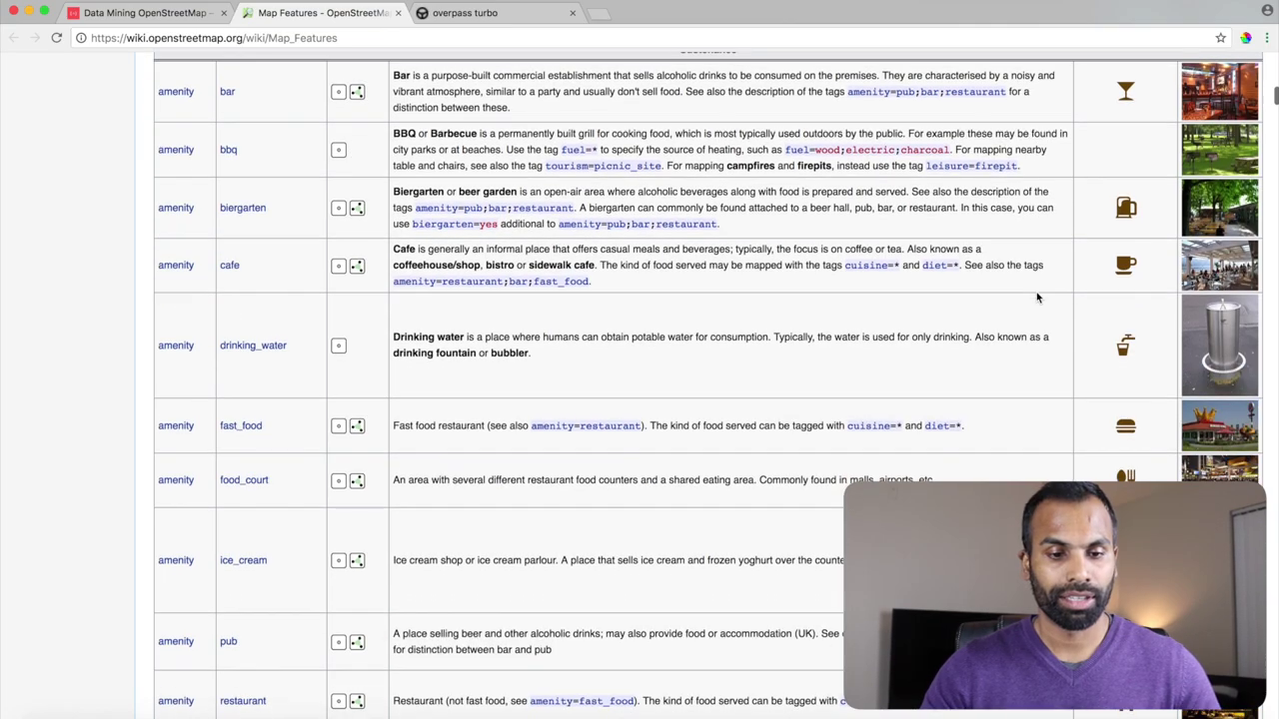
pyautogui.scroll(-7, 1037, 297)
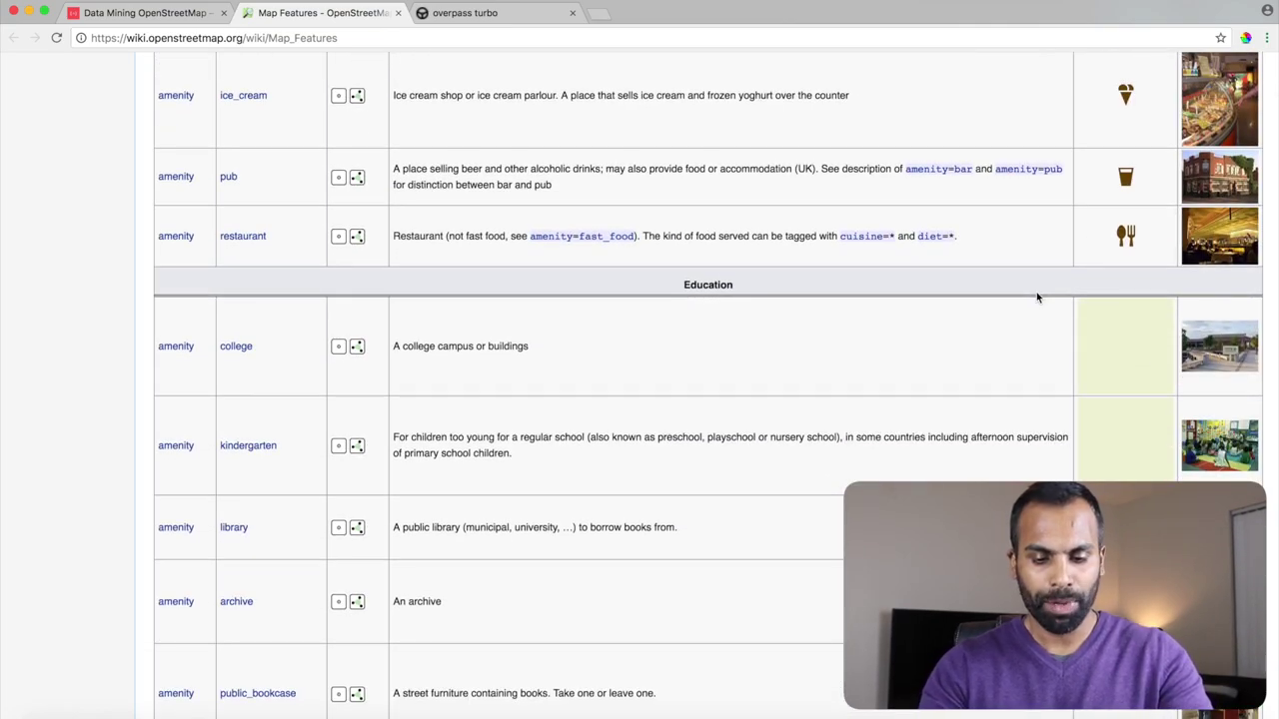
# - Search the page for 'prison' to find the amenity=prison tag, then return to Overpass Turbo
pyautogui.press('super+f')
pyautogui.write('prison')
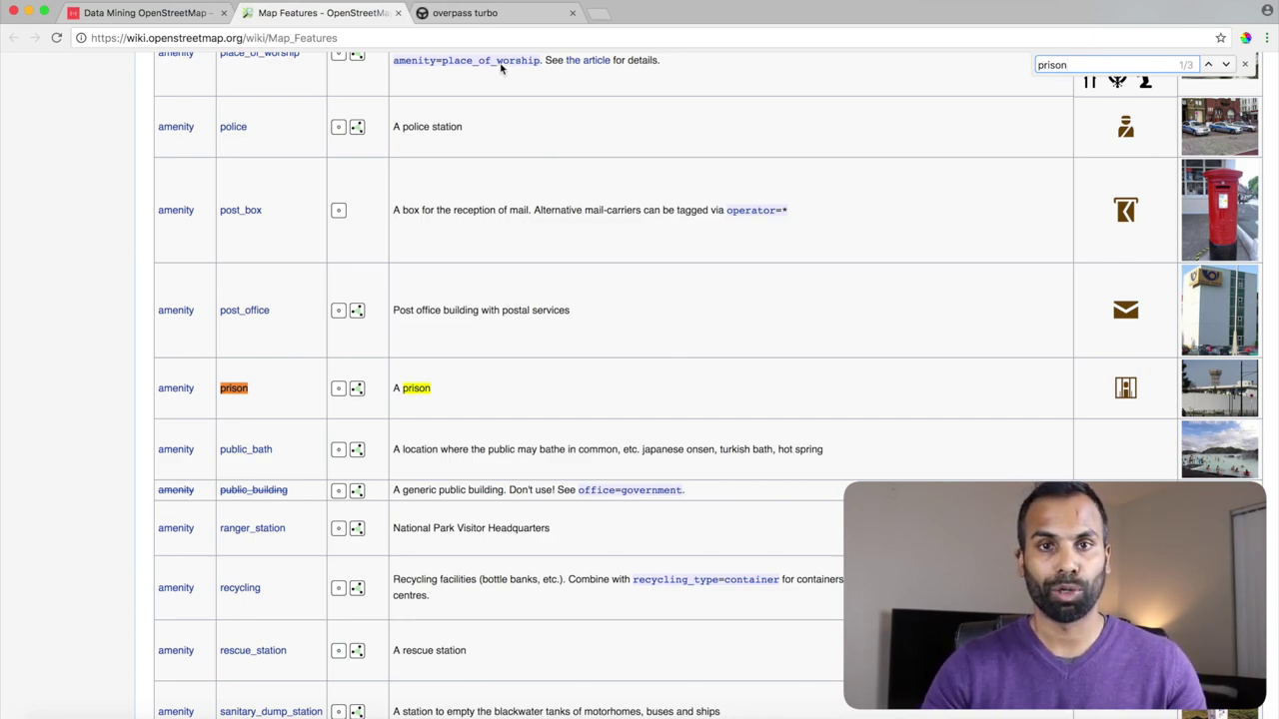
pyautogui.click(500, 16)
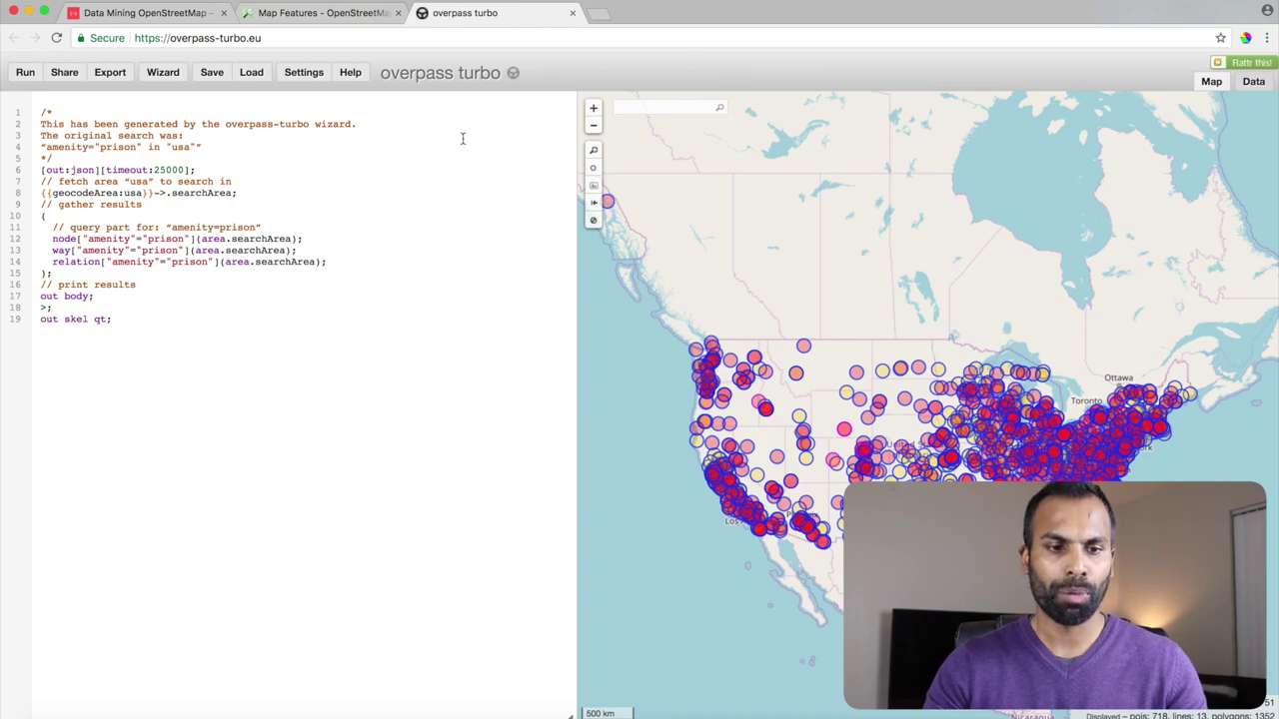
# - Review the amenity=prison in usa query in the Query Wizard, then highlight its line-6 timeout
pyautogui.click(169, 80)
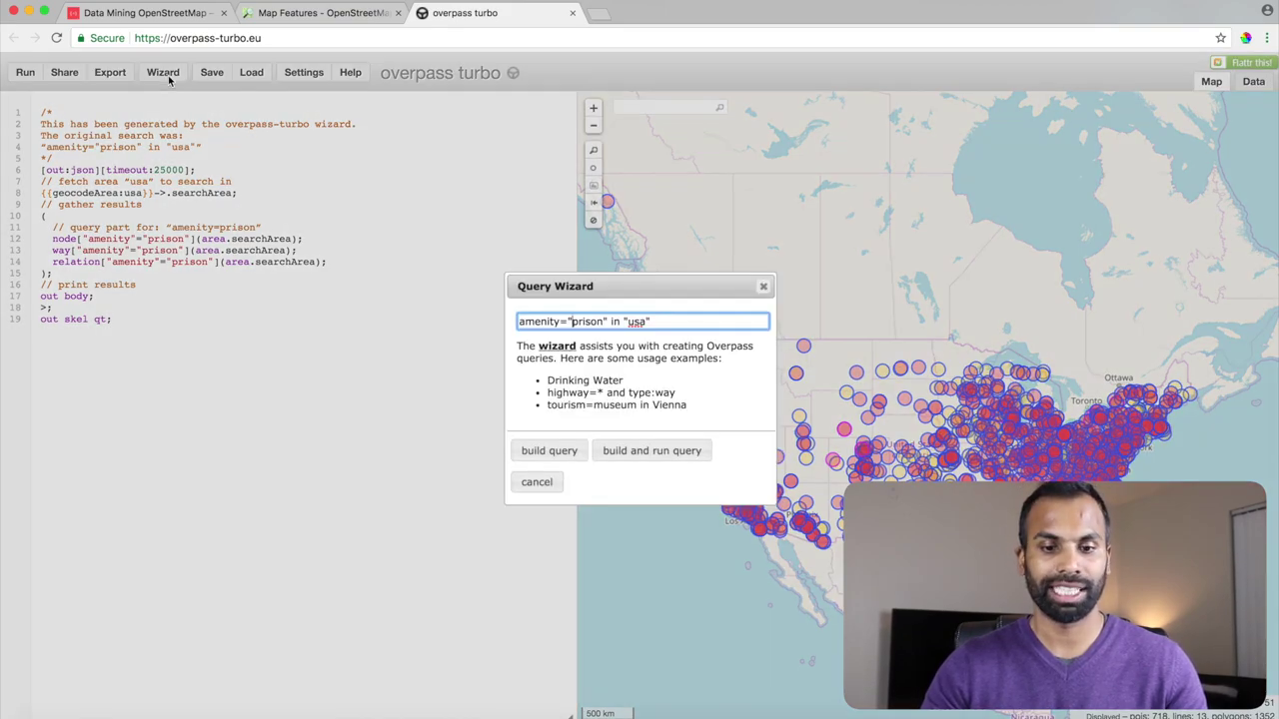
pyautogui.click(698, 321)
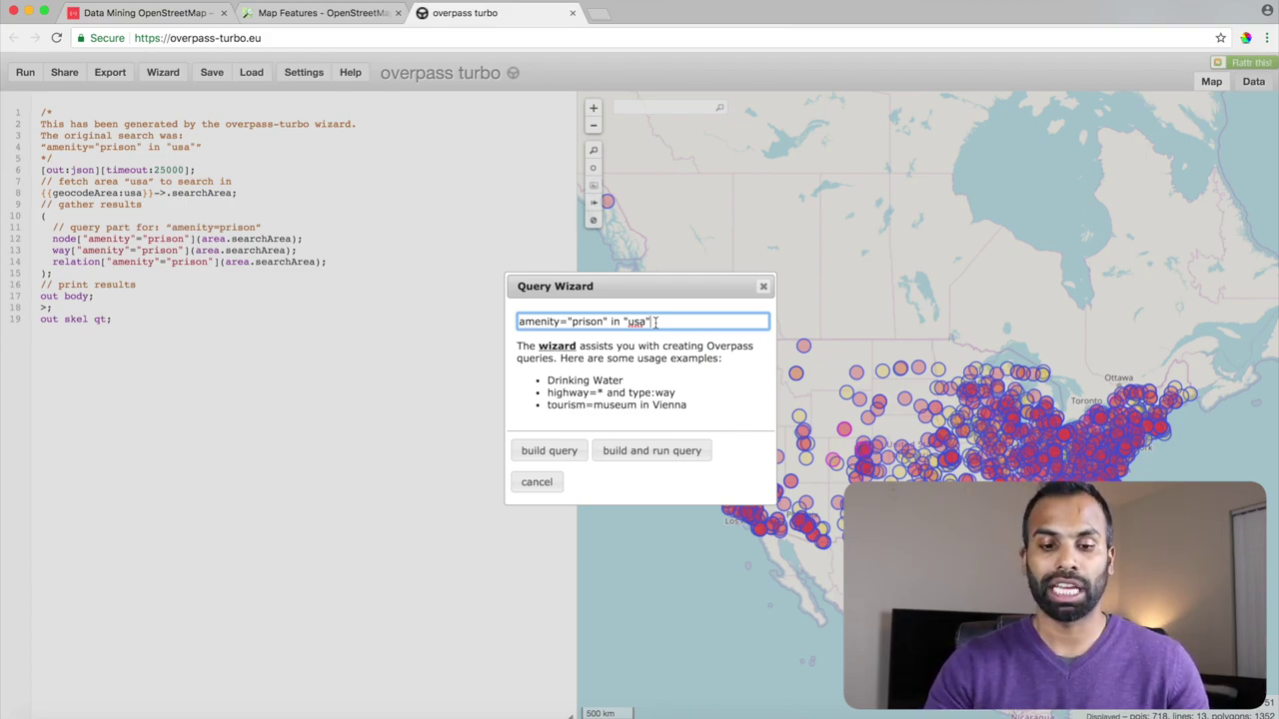
pyautogui.click(763, 287)
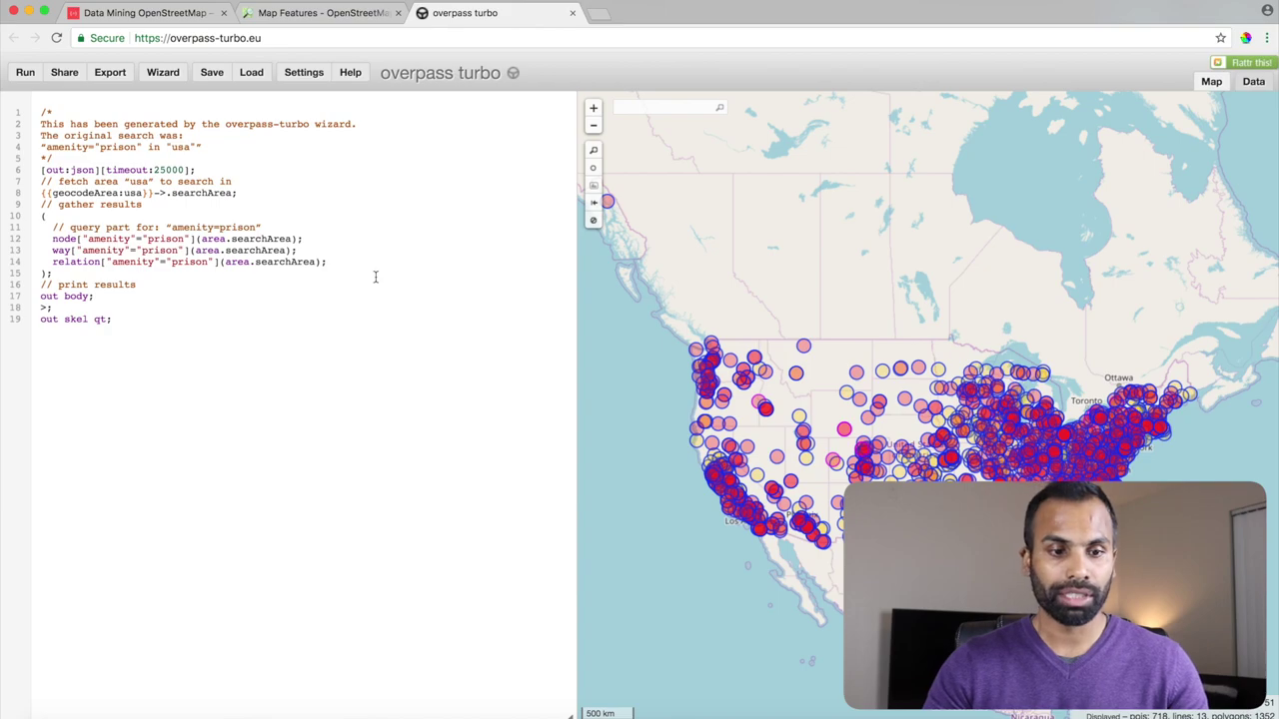
pyautogui.doubleClick(122, 169)
pyautogui.doubleClick(167, 169)
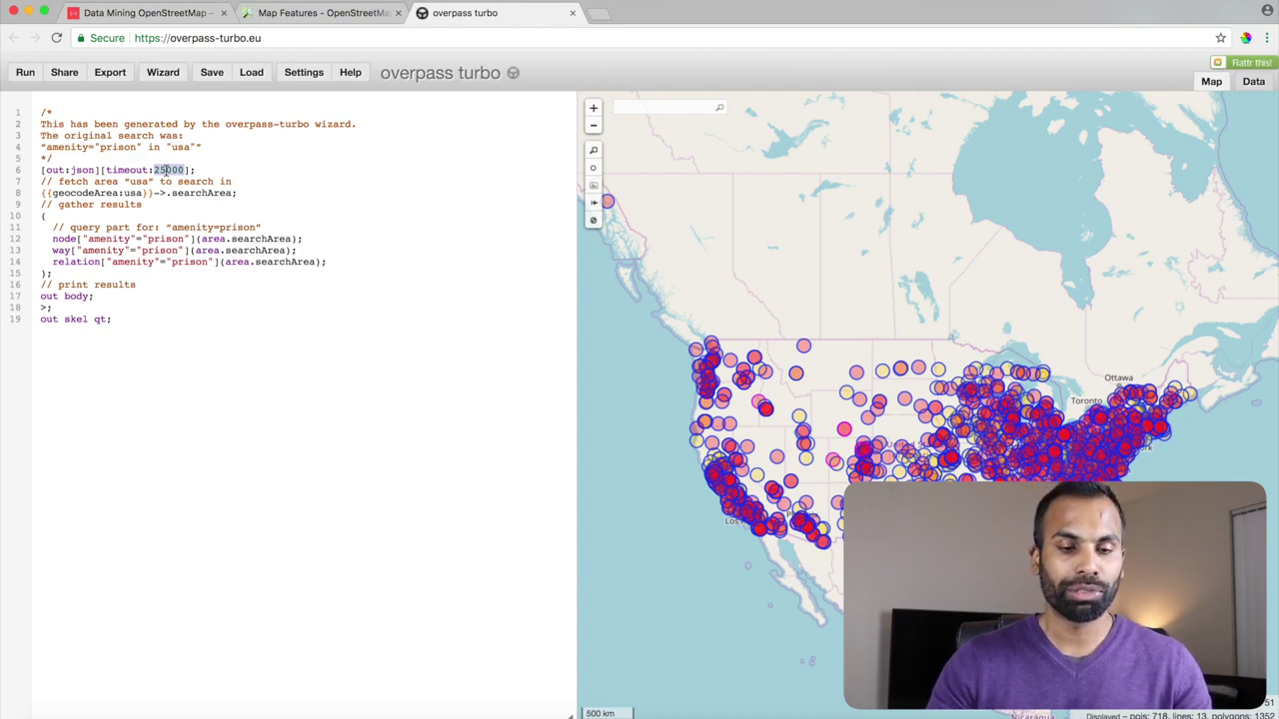
pyautogui.click(469, 194)
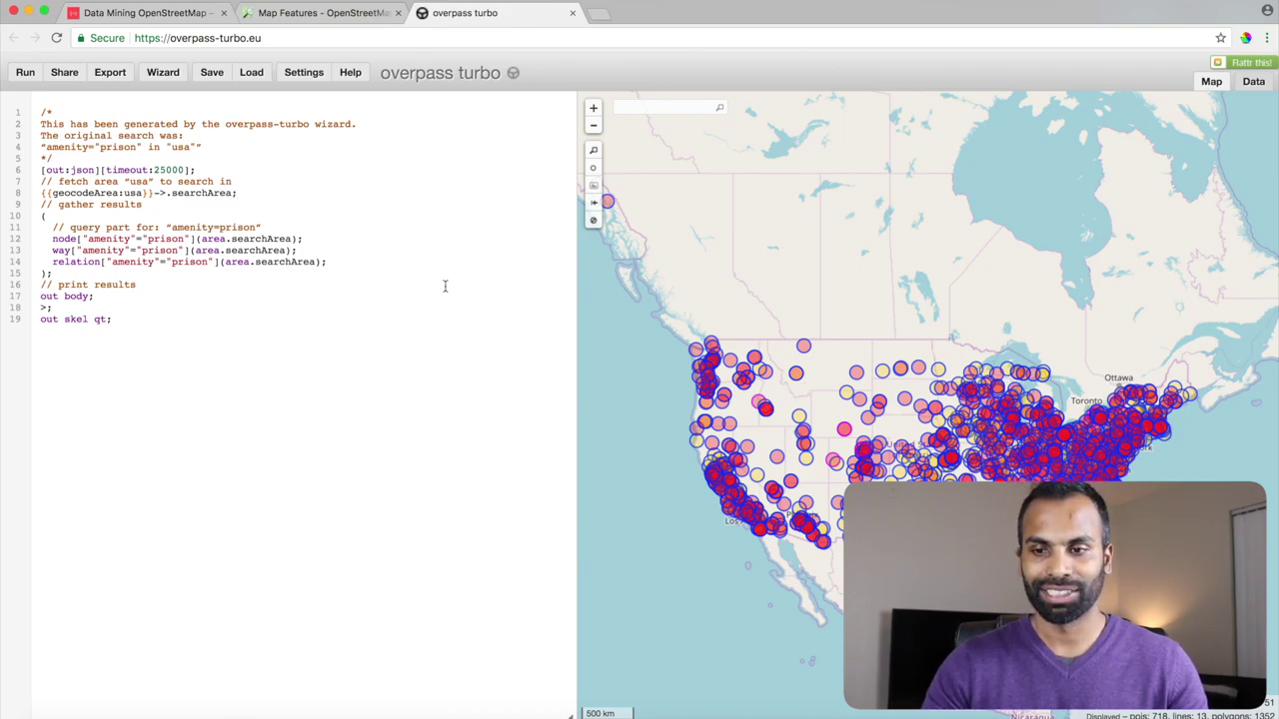
pyautogui.click(1262, 85)
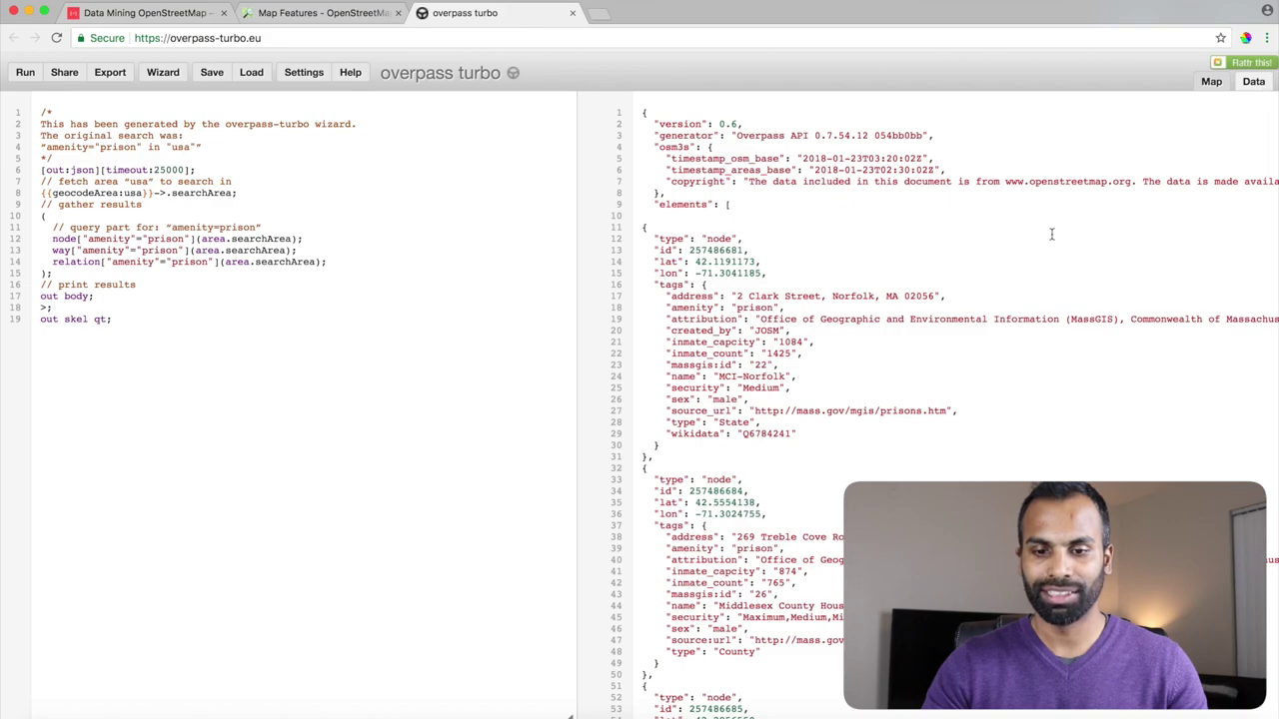
# - Scroll the raw JSON results and view, then dismiss, the query's share link
pyautogui.scroll(-12, 1051, 234)
pyautogui.scroll(-3, 1051, 234)
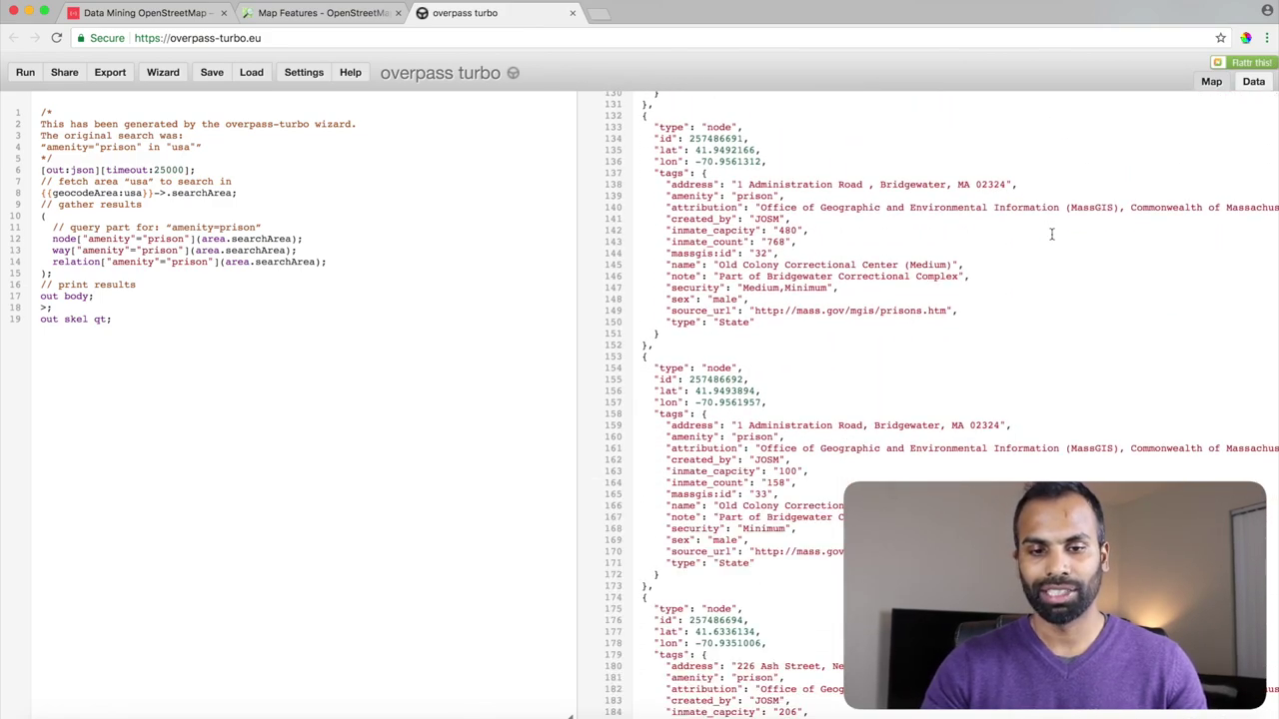
pyautogui.scroll(5, 1051, 233)
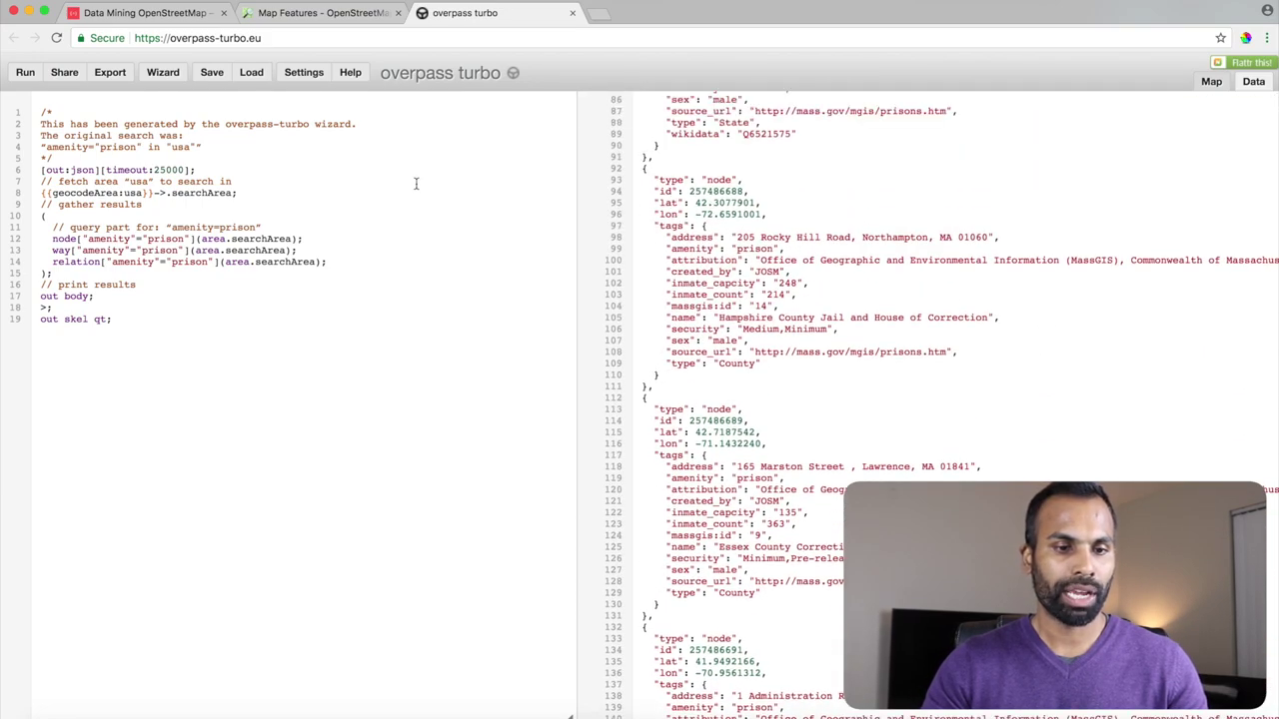
pyautogui.click(62, 74)
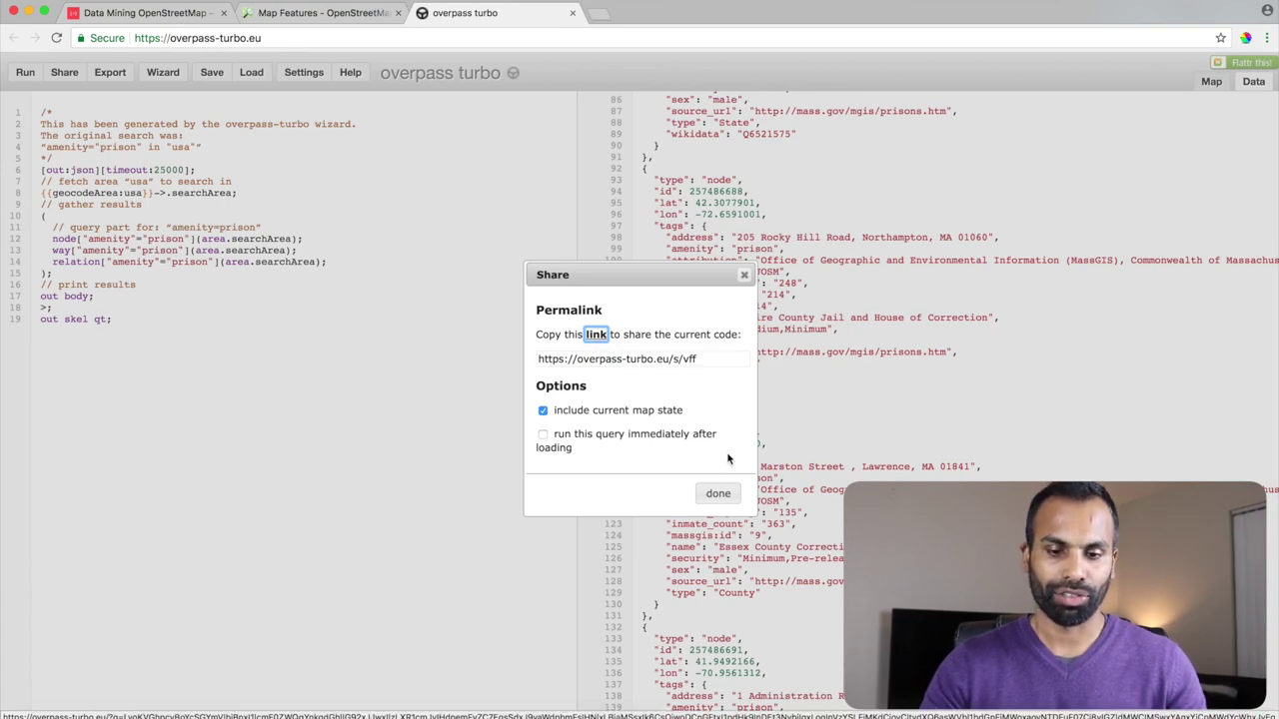
pyautogui.click(720, 493)
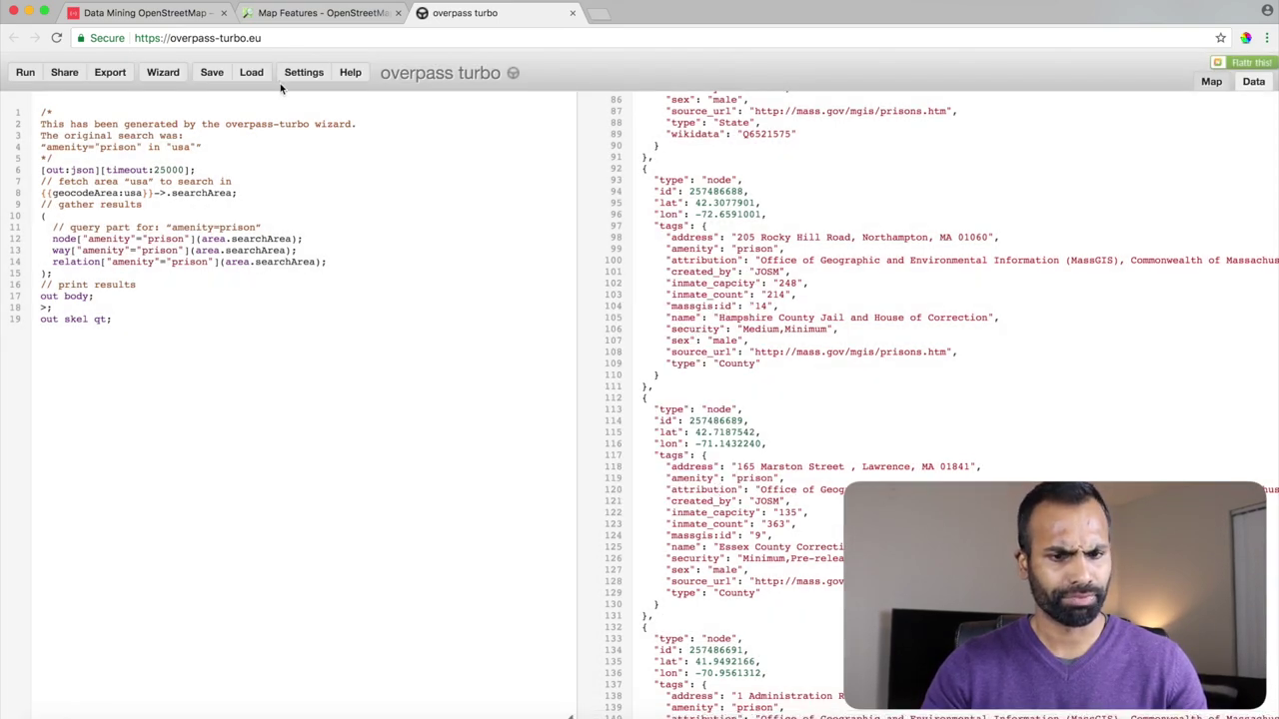
# - Cancel saving the query and bring up the Export options for the results
pyautogui.click(211, 74)
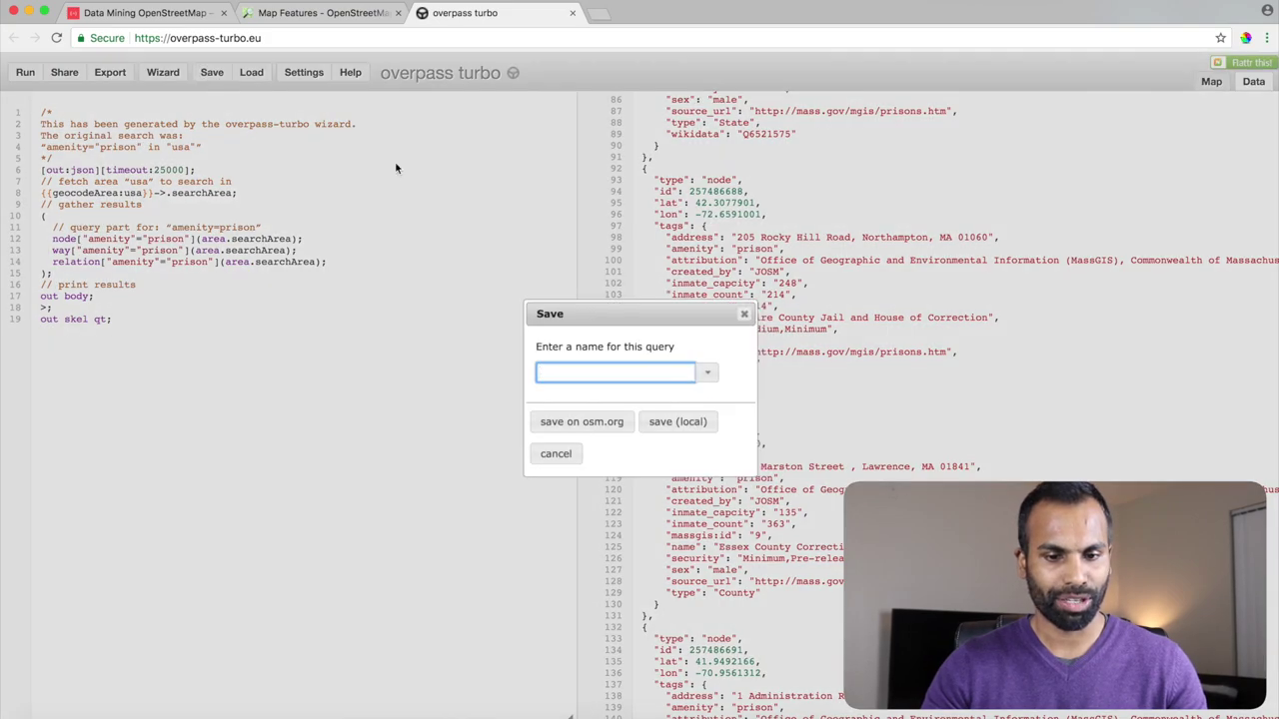
pyautogui.click(563, 454)
pyautogui.click(111, 76)
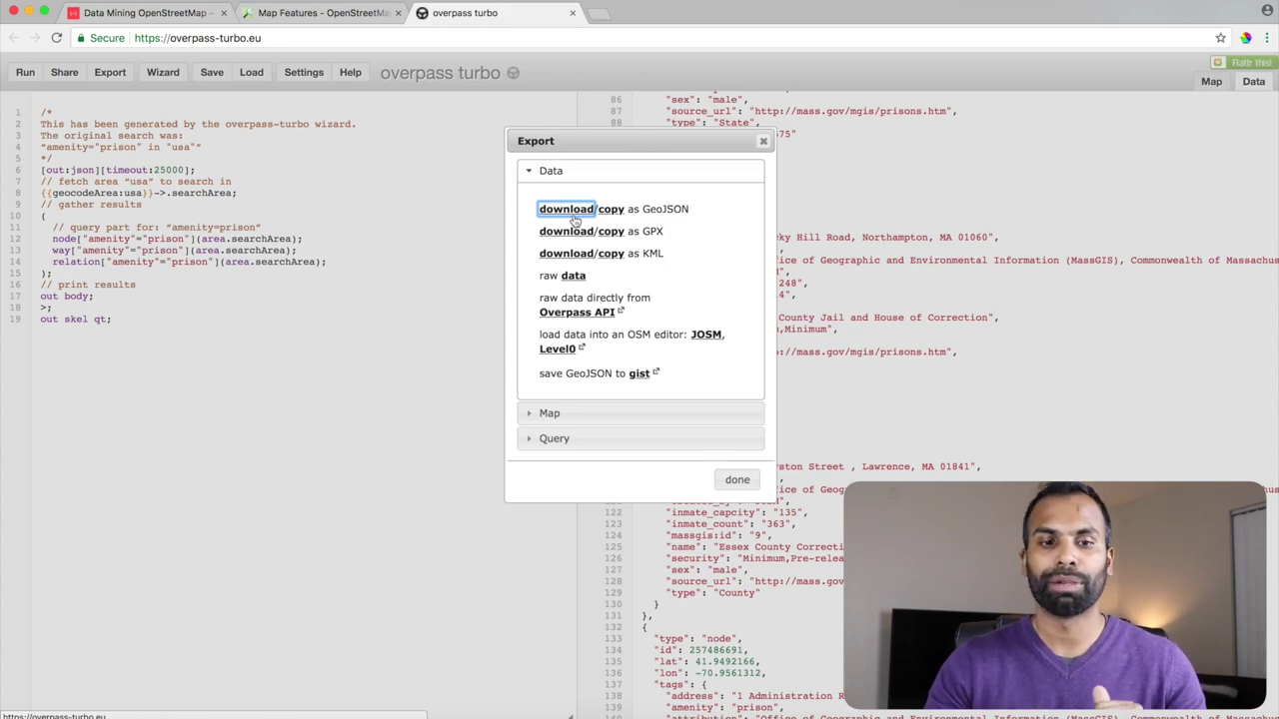
# - Switch to the Data Mining OpenStreetMap blog post
pyautogui.click(168, 8)
# - Scroll to the Mapbox setup code and highlight the 'light' style and 'load' event
pyautogui.scroll(-5, 1074, 424)
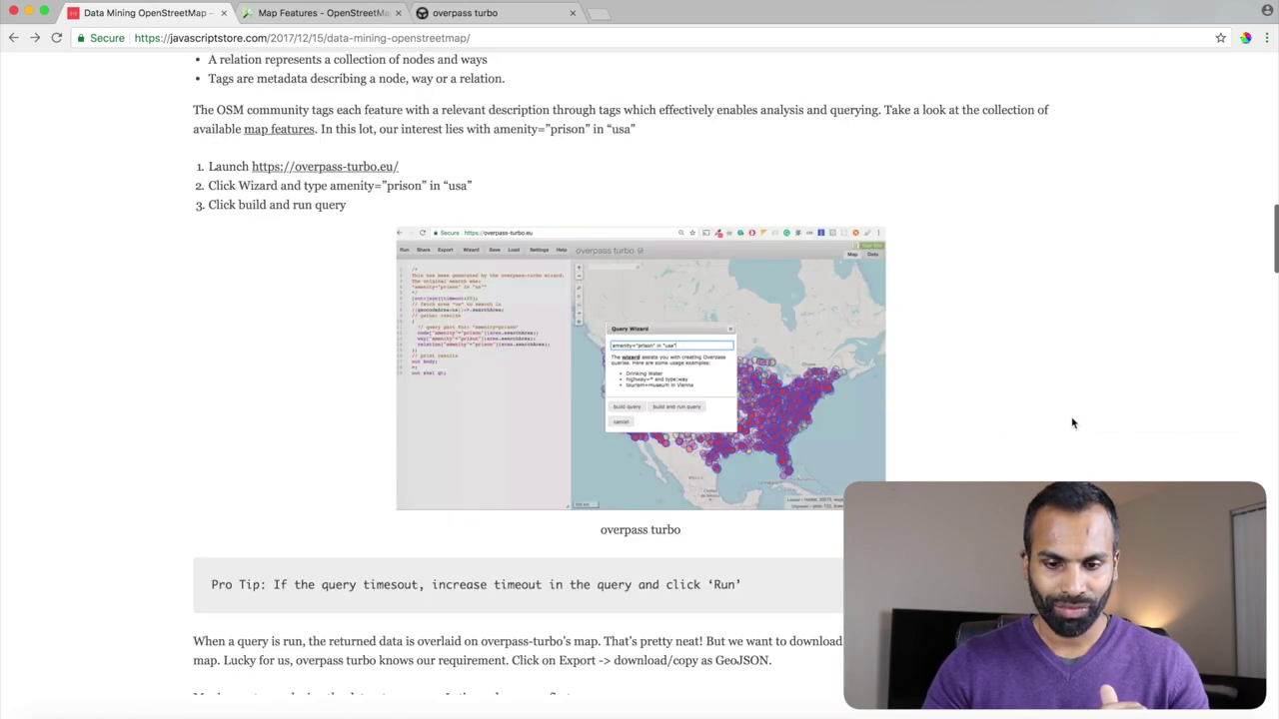
pyautogui.scroll(-8, 1073, 423)
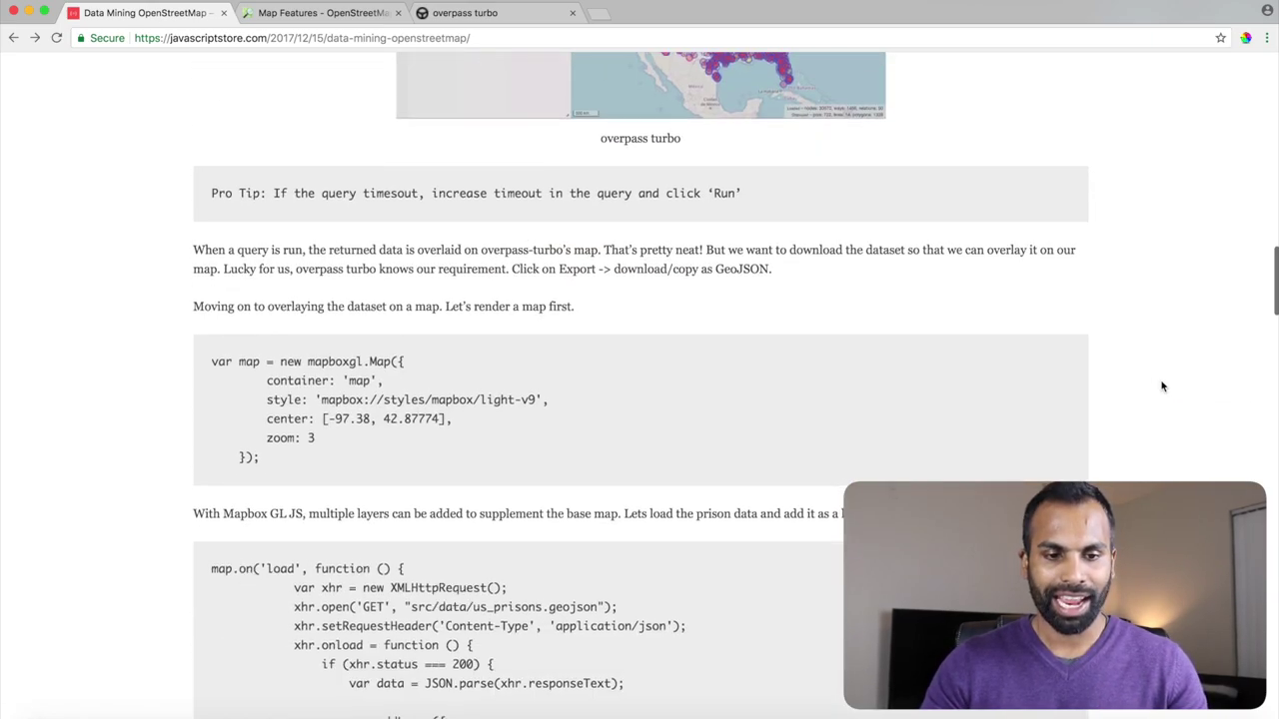
pyautogui.scroll(-3, 1162, 387)
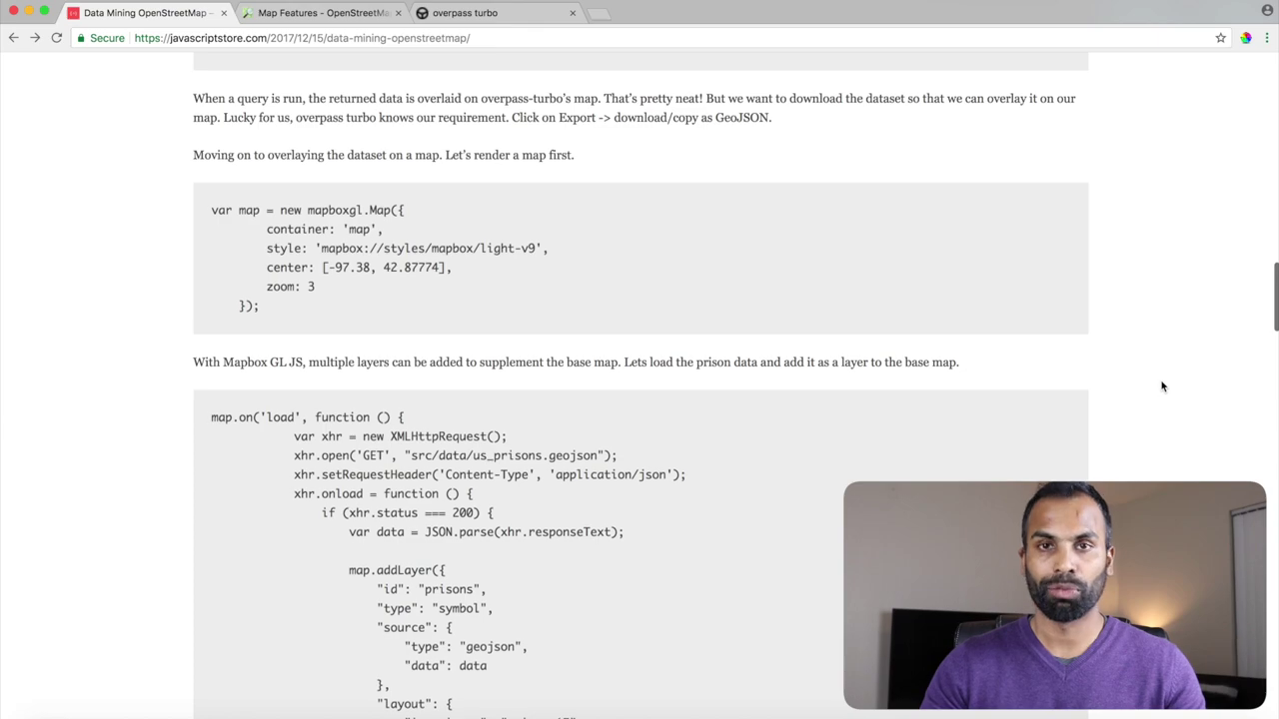
pyautogui.scroll(-1, 1162, 387)
pyautogui.scroll(-1, 1162, 386)
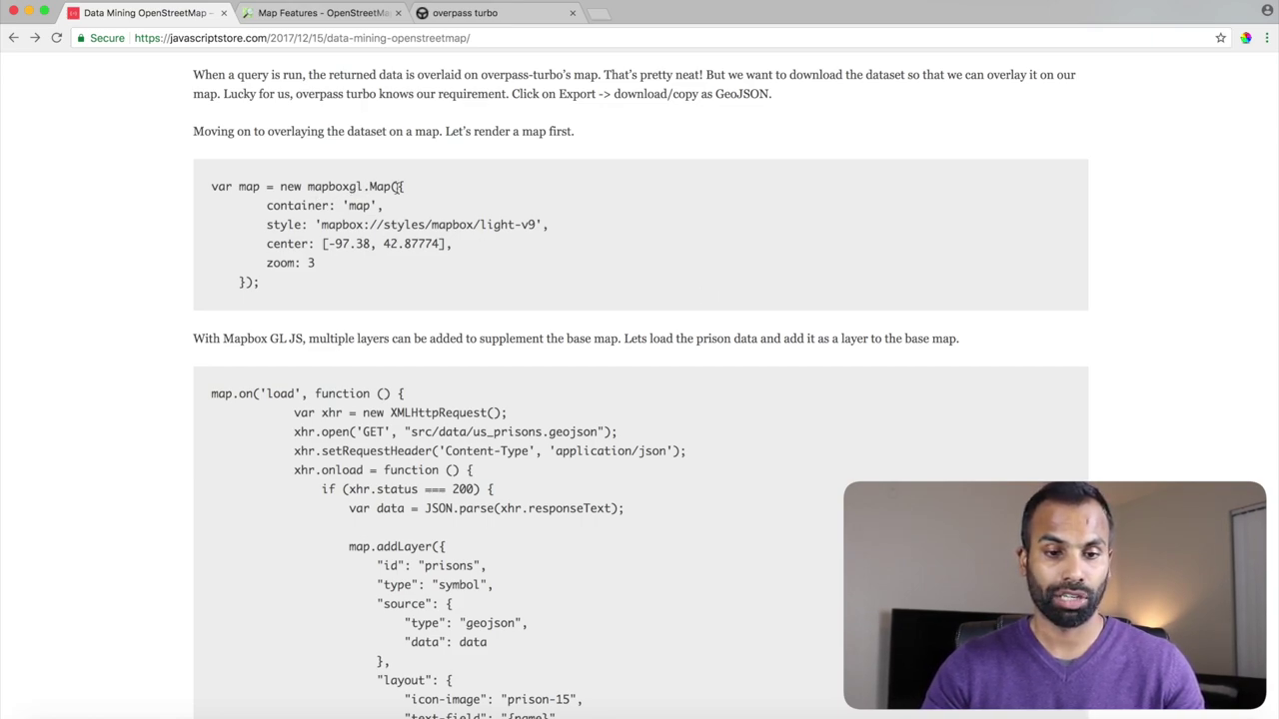
pyautogui.doubleClick(497, 224)
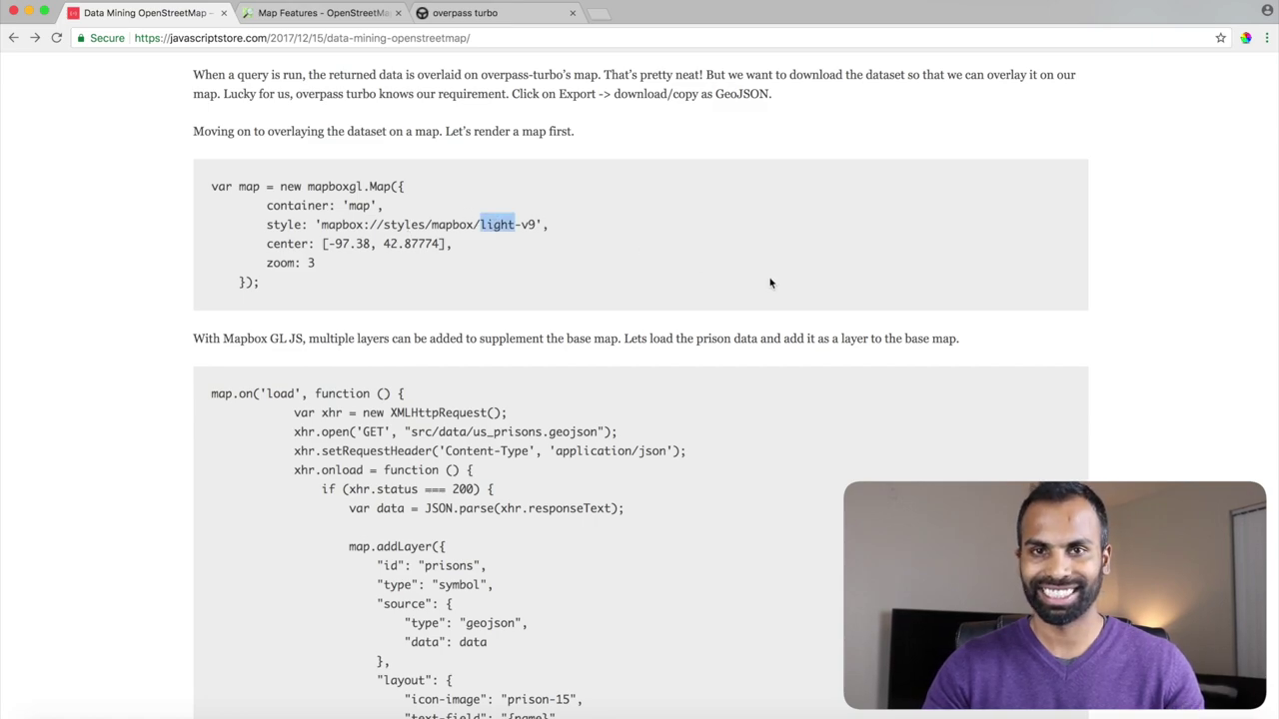
pyautogui.scroll(-5, 1140, 373)
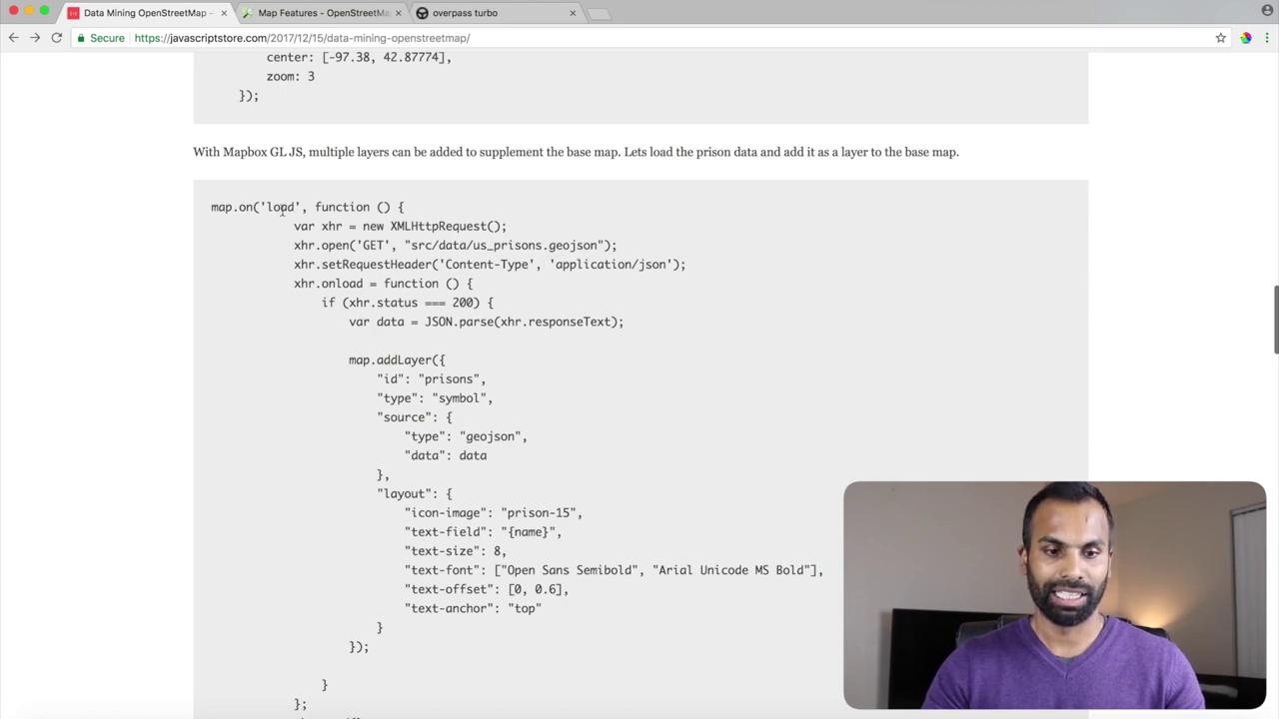
pyautogui.doubleClick(277, 207)
# - Highlight 'us_prisons', 'symbol' and 'data' in the prison layer code, then clear the selection
pyautogui.scroll(-1, 220, 172)
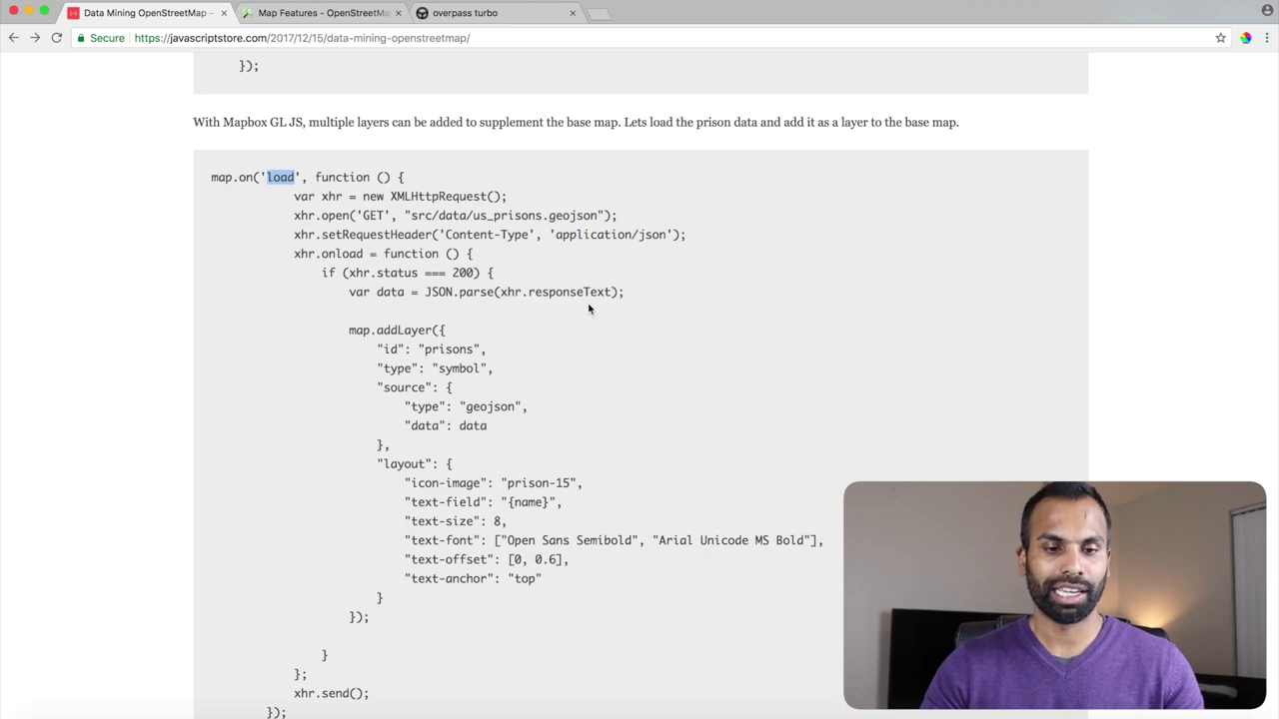
pyautogui.scroll(-1, 590, 306)
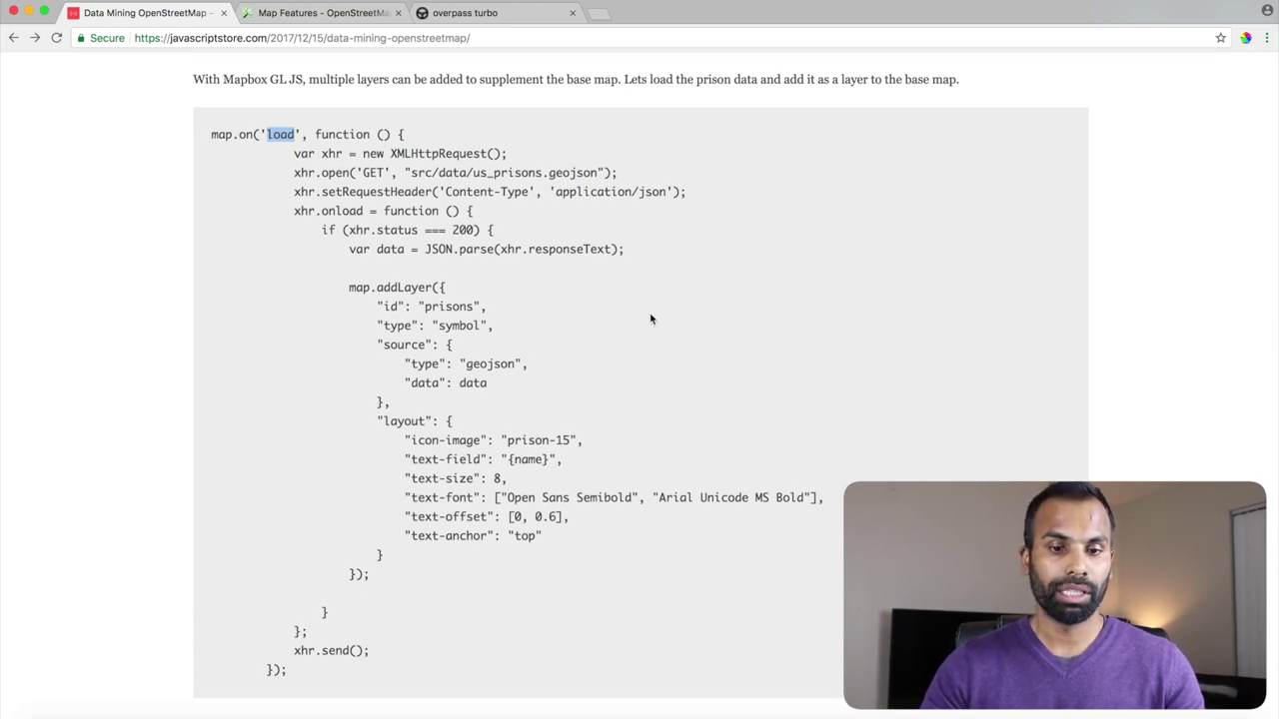
pyautogui.scroll(-1, 598, 242)
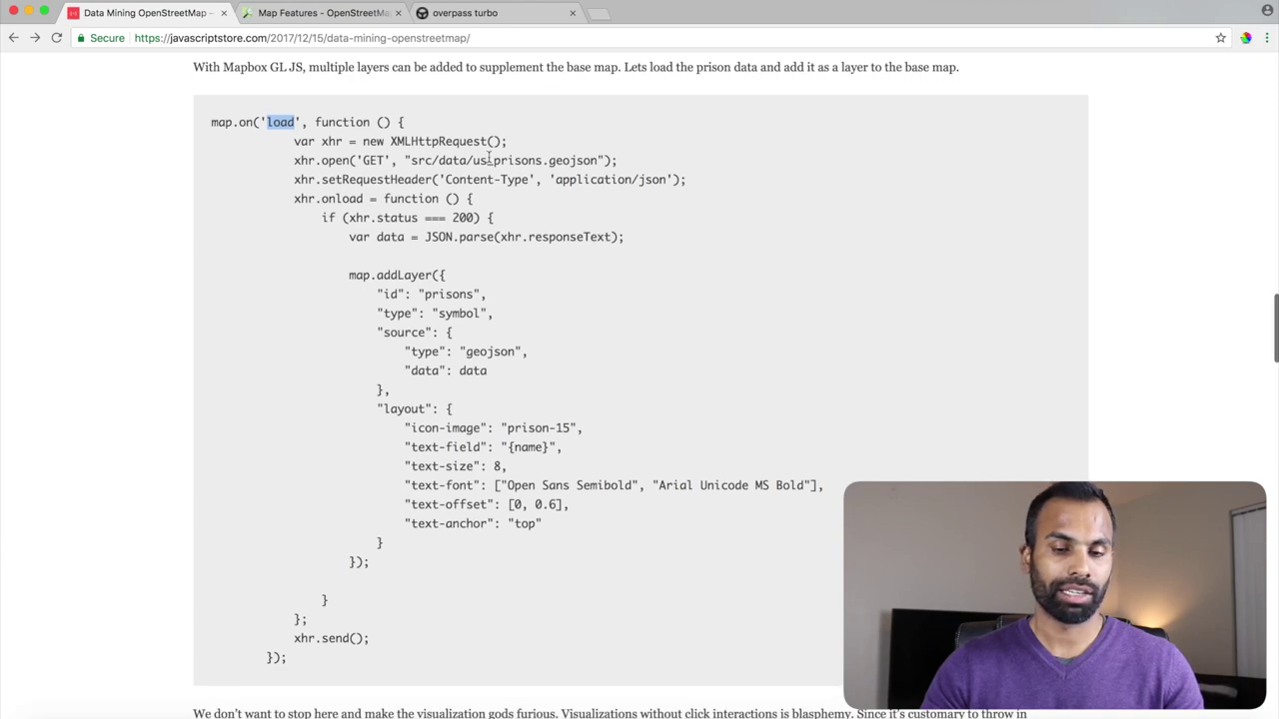
pyautogui.doubleClick(505, 161)
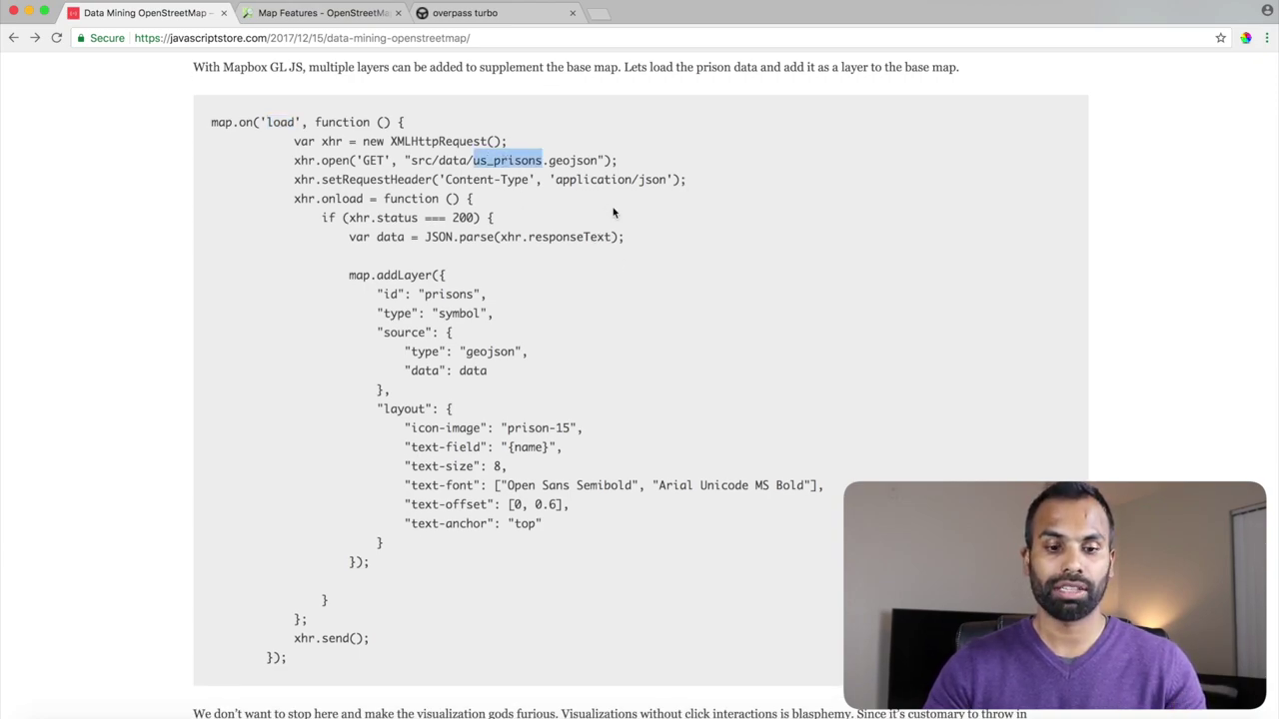
pyautogui.scroll(-2, 681, 366)
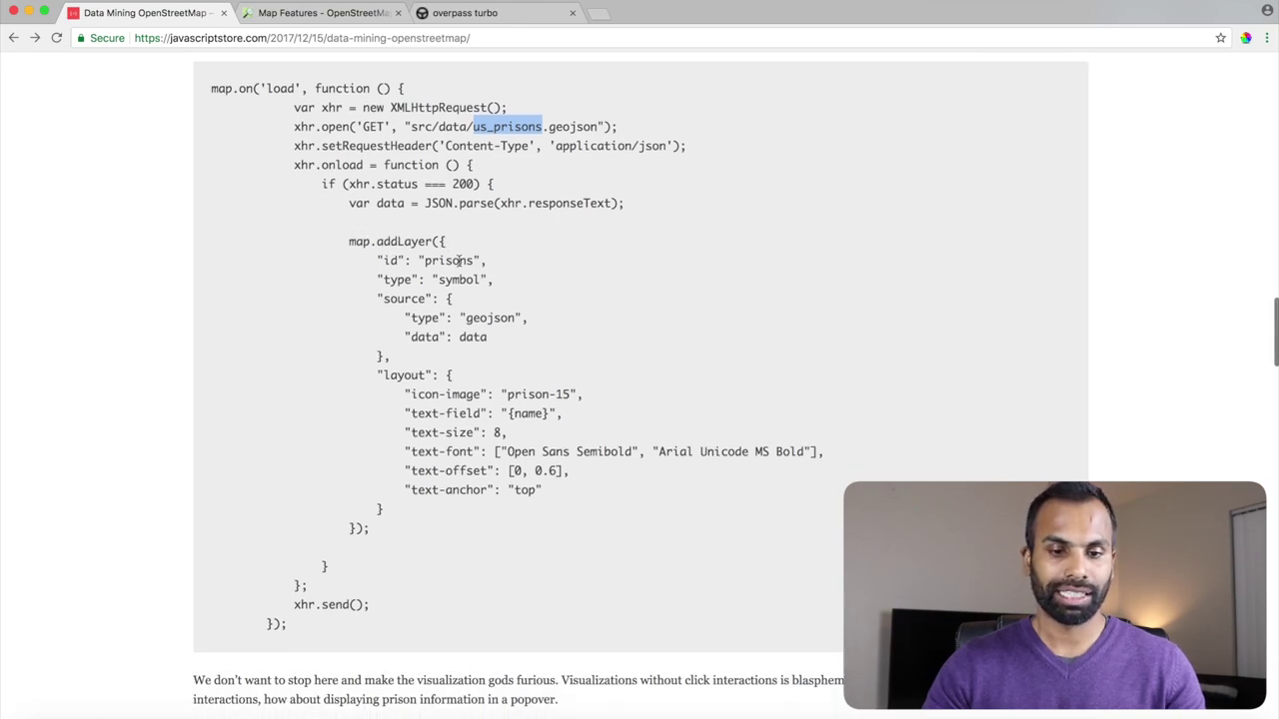
pyautogui.doubleClick(457, 277)
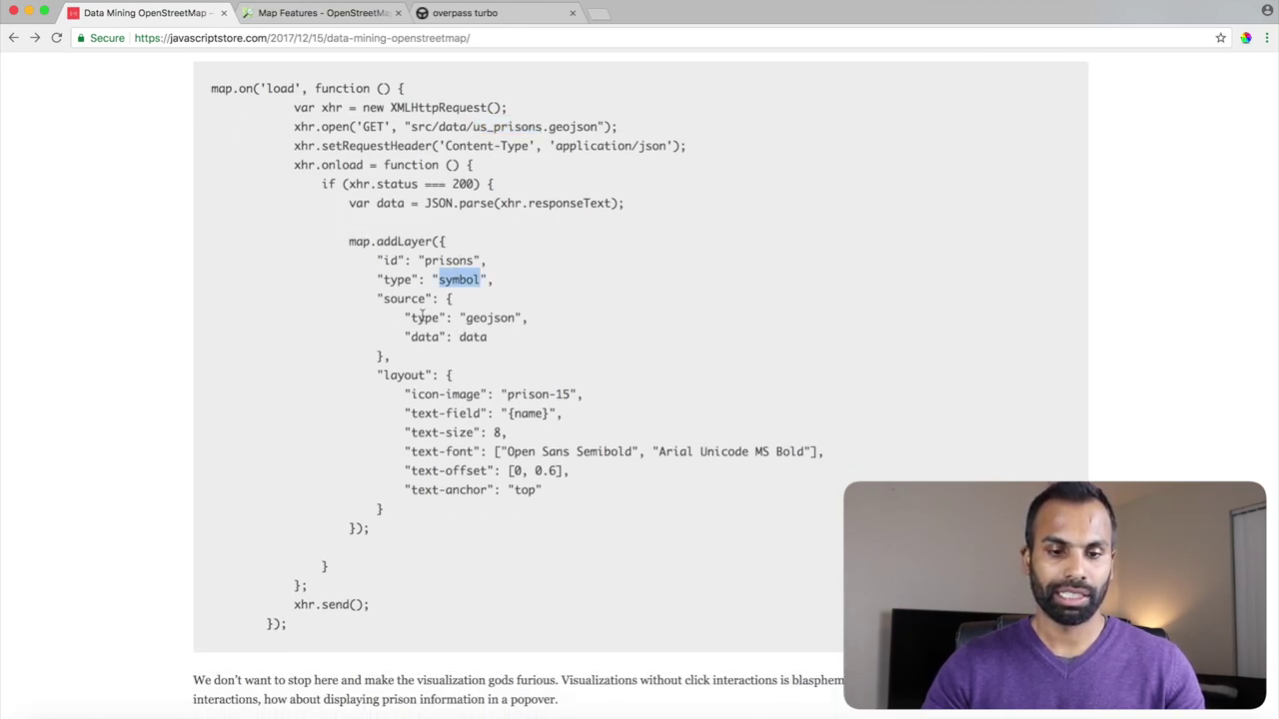
pyautogui.doubleClick(476, 338)
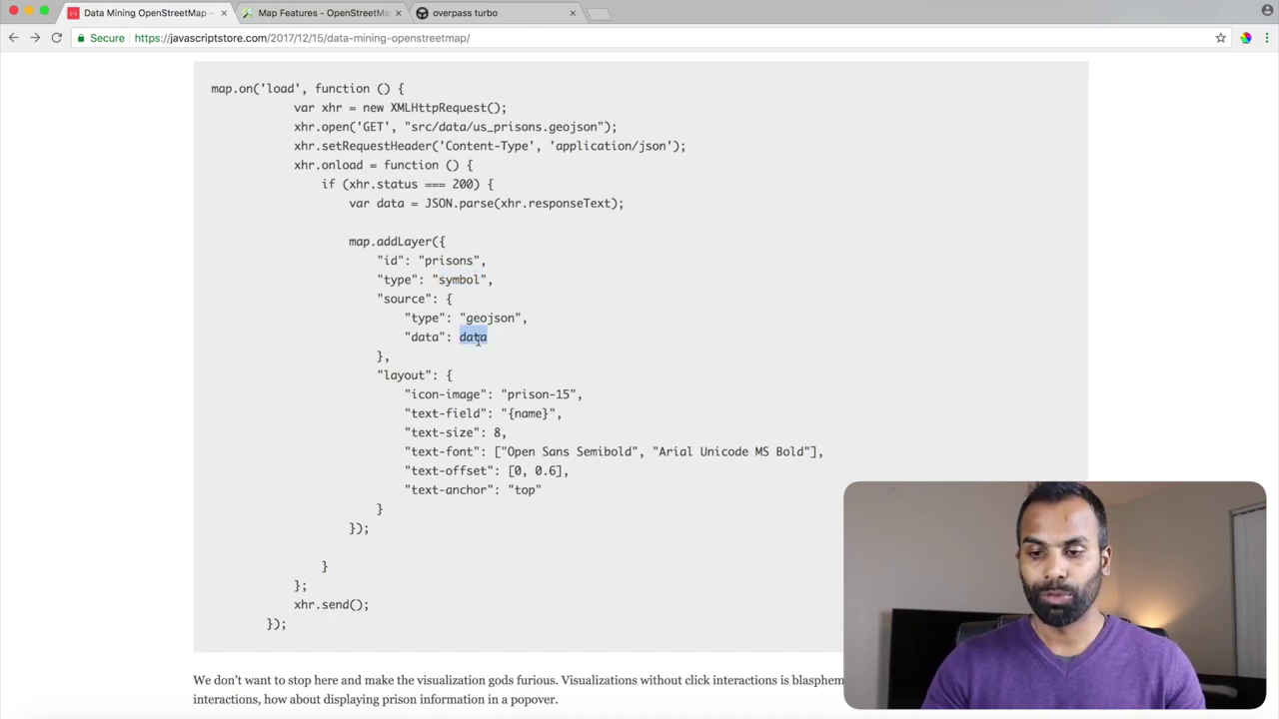
pyautogui.click(1221, 427)
pyautogui.scroll(-3, 1221, 426)
# - Scroll to the popup code and highlight the 'click' event name
pyautogui.scroll(-3, 1221, 427)
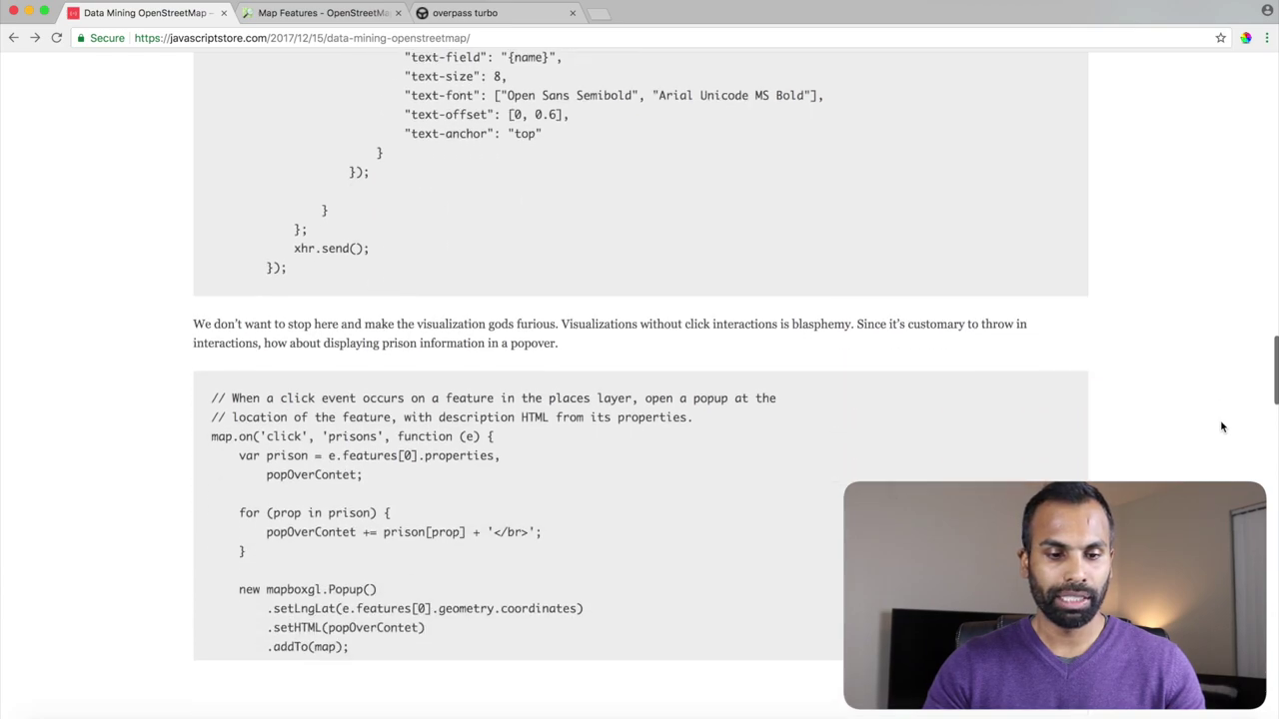
pyautogui.scroll(-3, 1221, 426)
pyautogui.scroll(-4, 1221, 426)
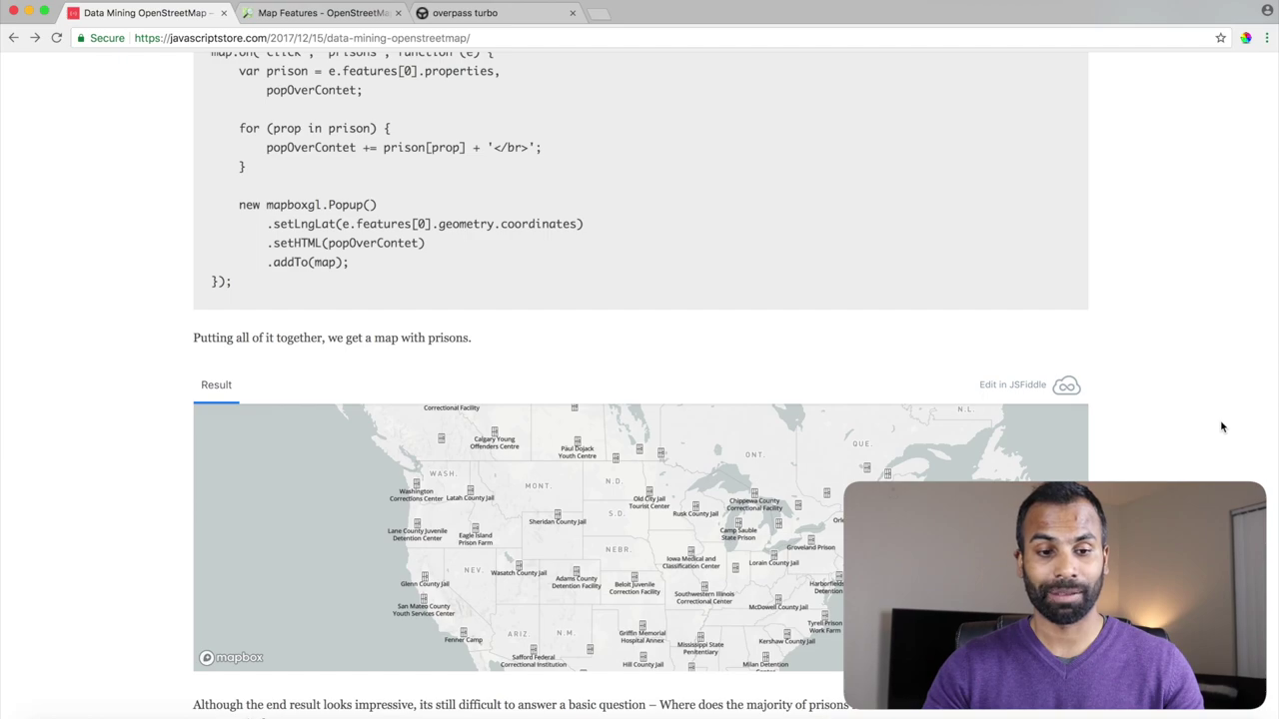
pyautogui.scroll(3, 1221, 427)
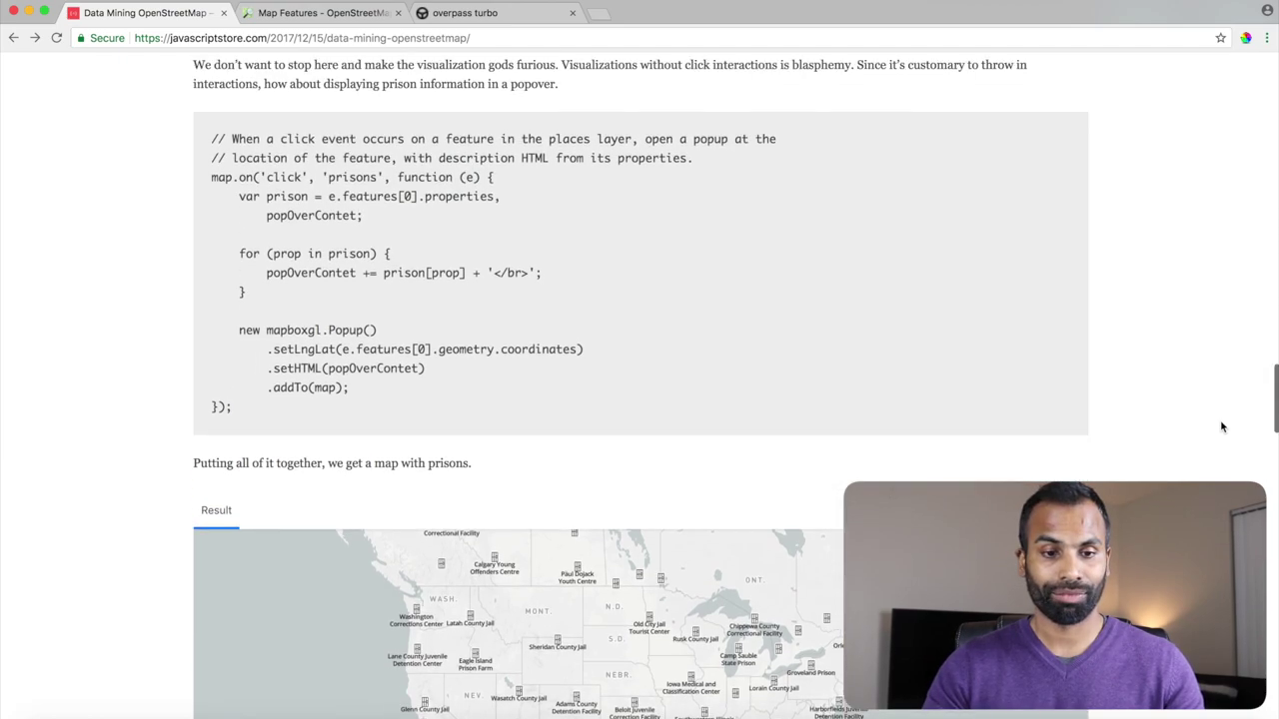
pyautogui.scroll(-2, 1221, 426)
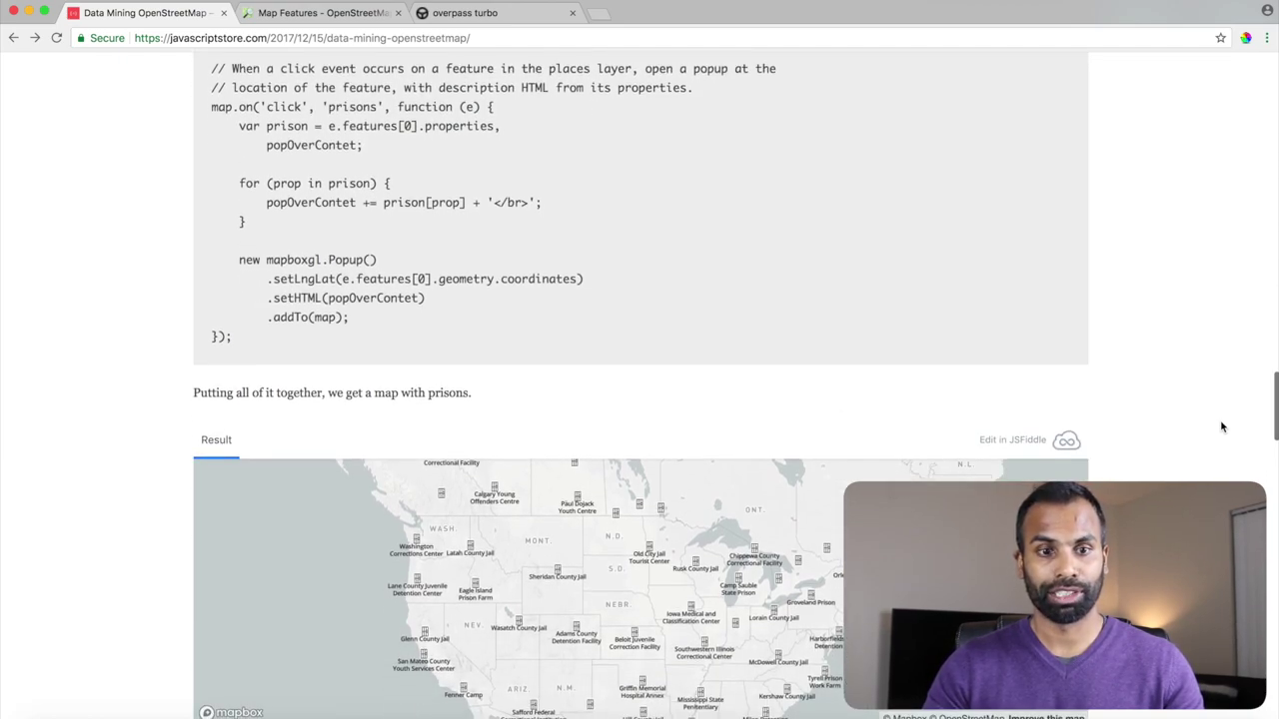
pyautogui.doubleClick(284, 106)
# - Open the Sheridan County Jail and Adams County Detention Facility popups on the Result map
pyautogui.scroll(-1, 1188, 343)
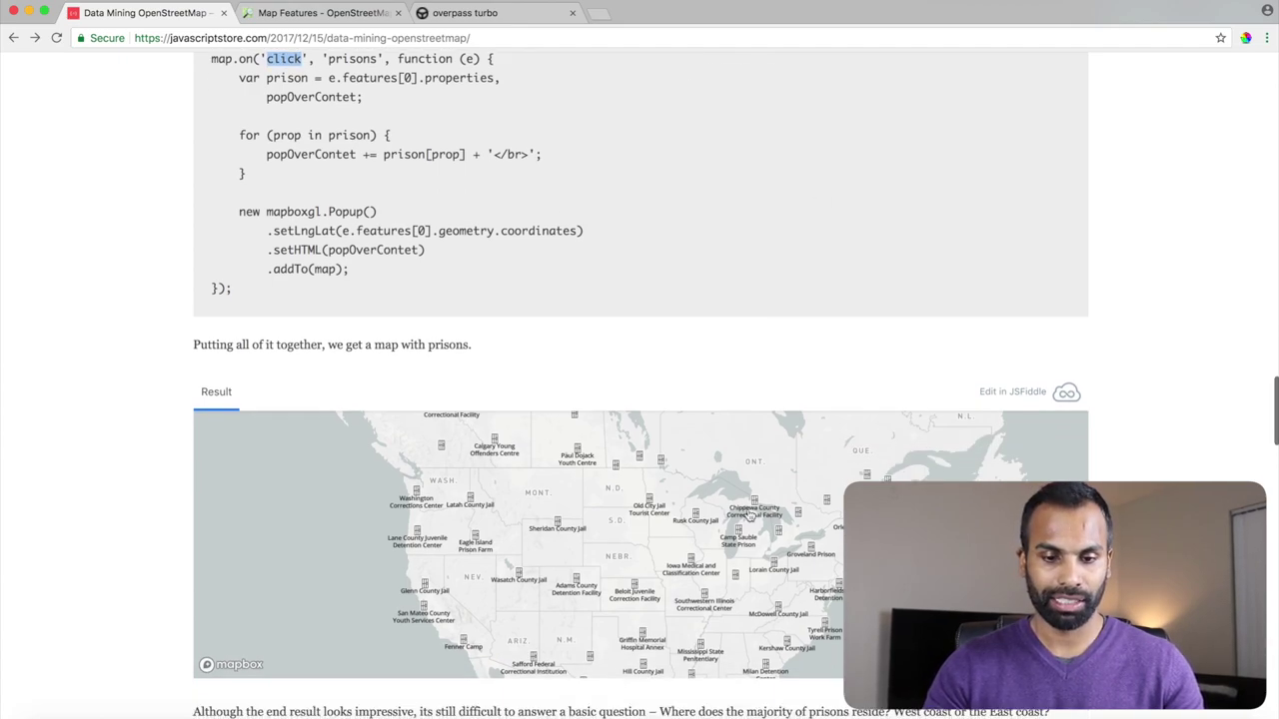
pyautogui.click(558, 525)
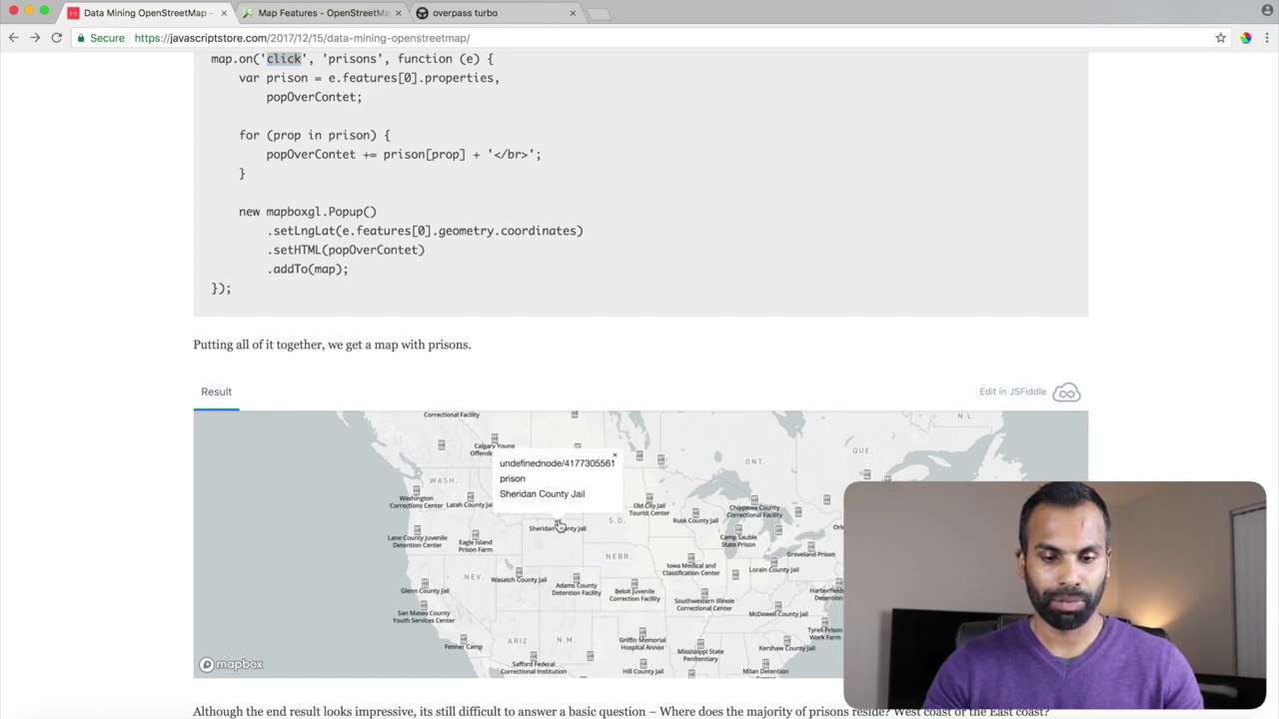
pyautogui.click(577, 581)
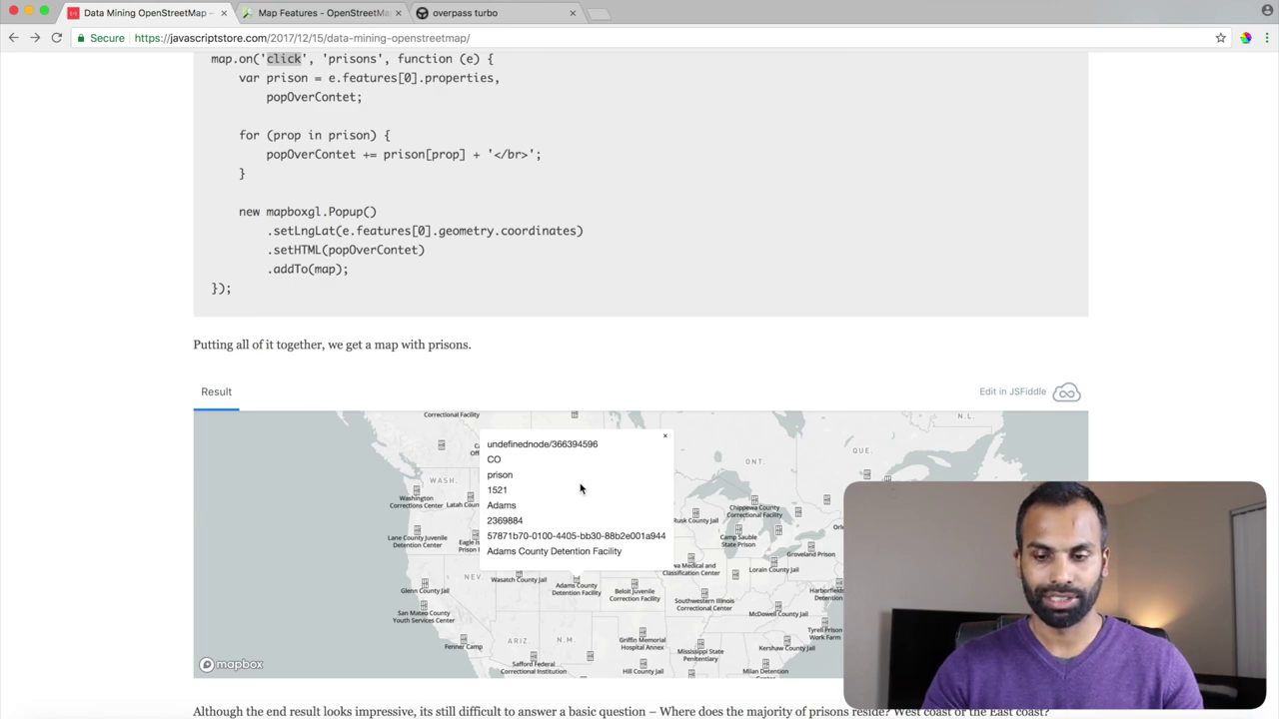
pyautogui.scroll(-2, 639, 400)
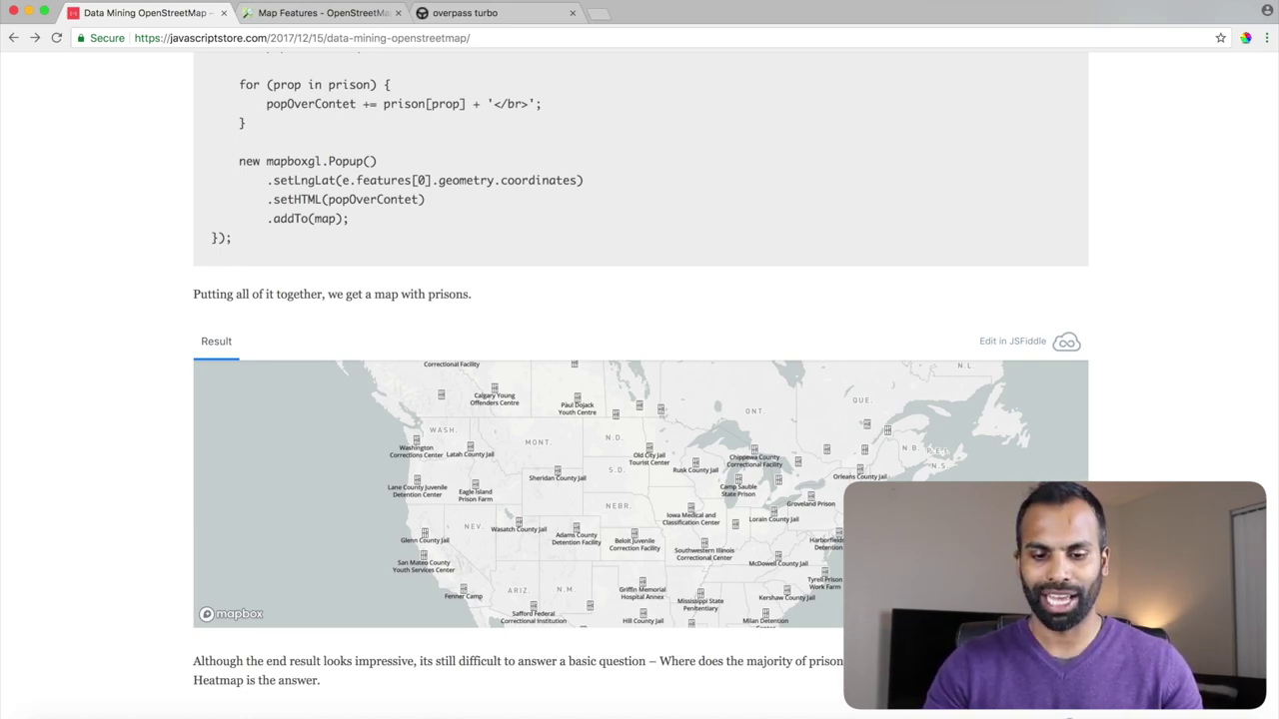
# - Scroll past the icon map to the heatmap Result map and its 'prisons-heat' layer code
pyautogui.scroll(-5, 639, 399)
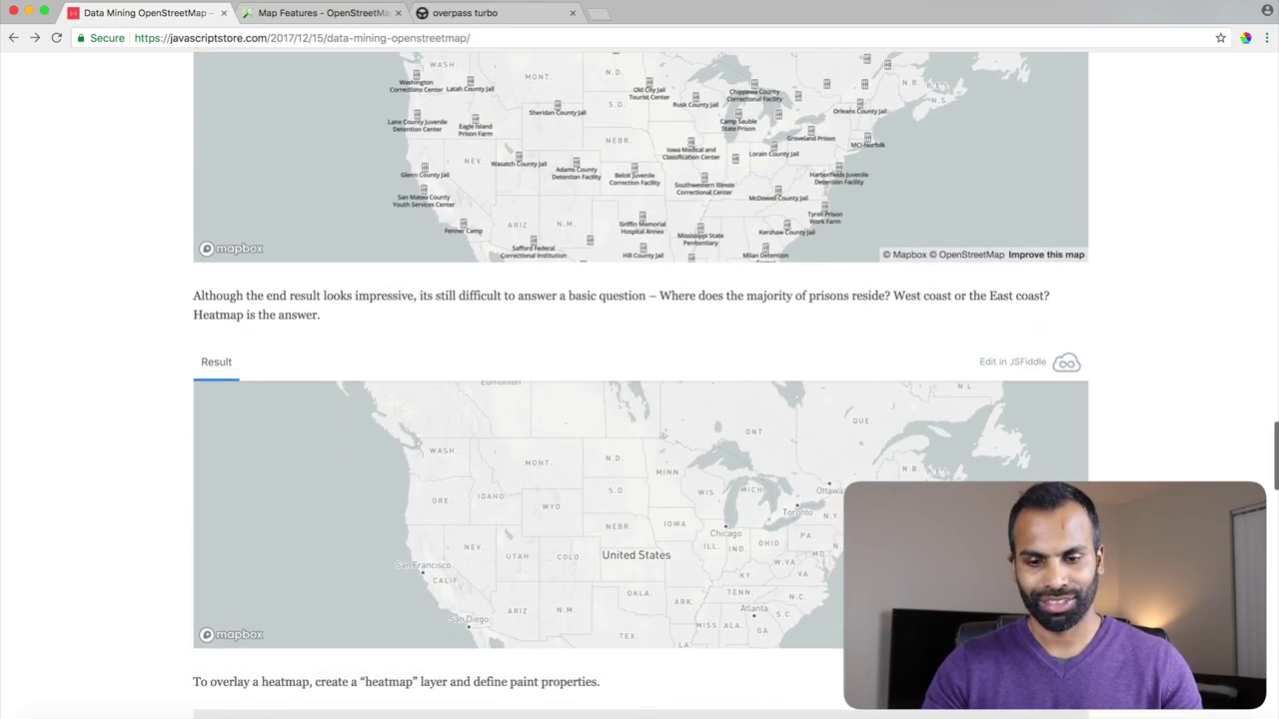
pyautogui.scroll(-1, 640, 386)
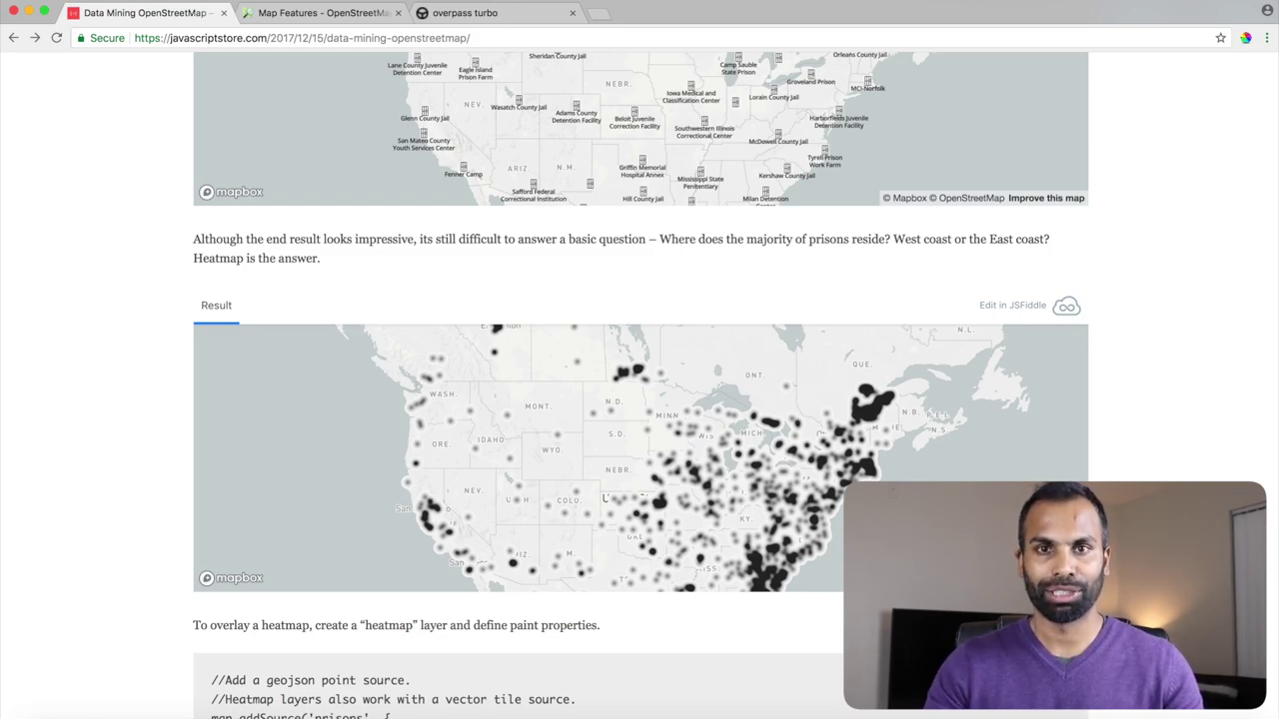
pyautogui.scroll(-1, 639, 400)
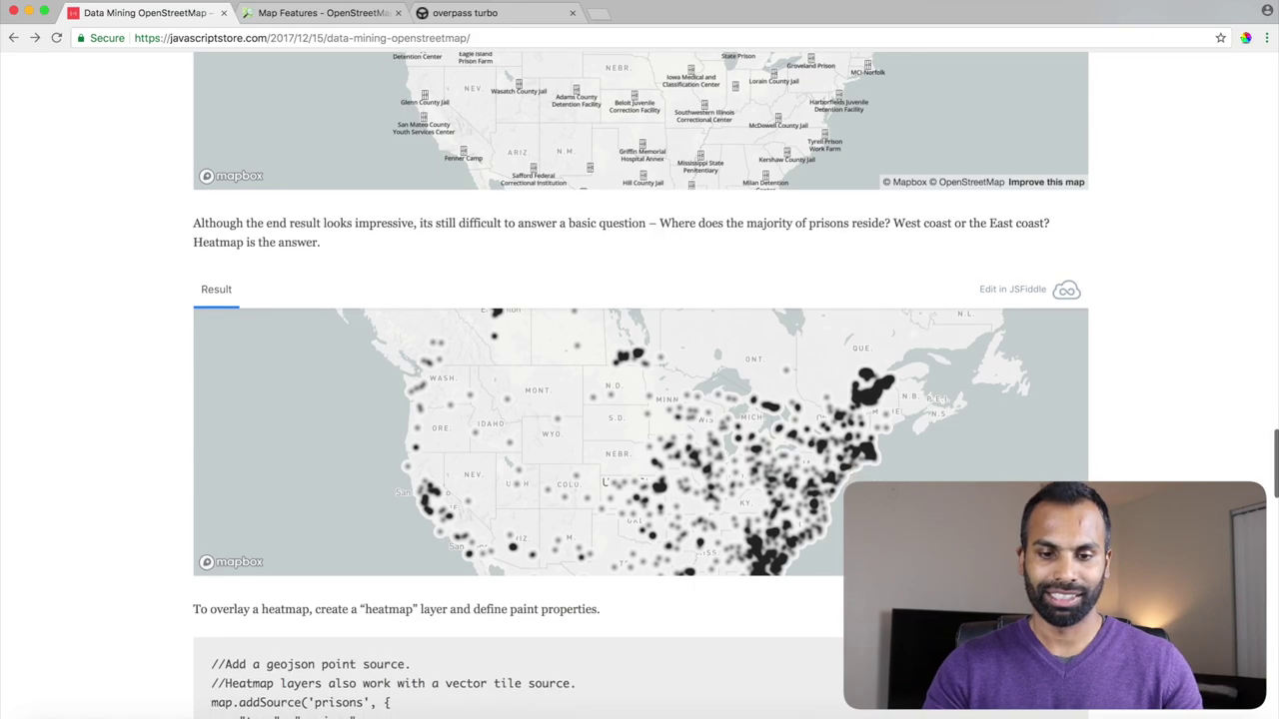
pyautogui.scroll(-5, 640, 400)
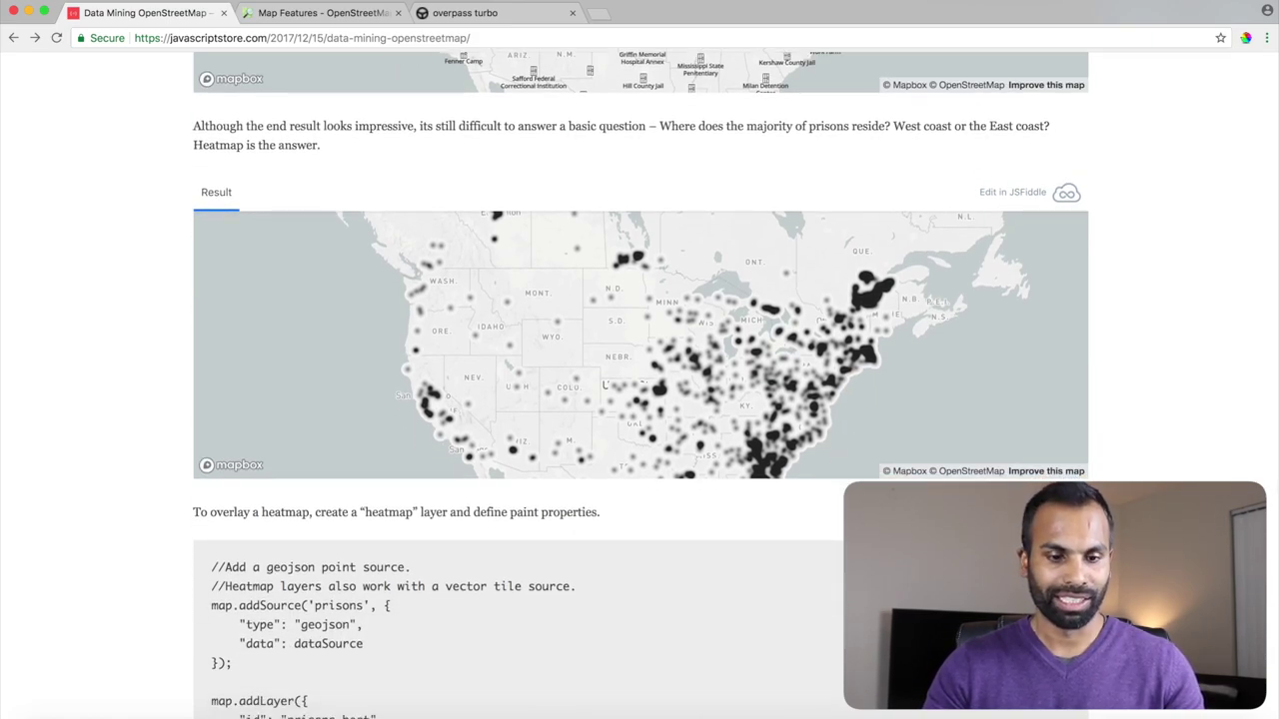
pyautogui.scroll(-8, 640, 400)
pyautogui.scroll(-5, 640, 399)
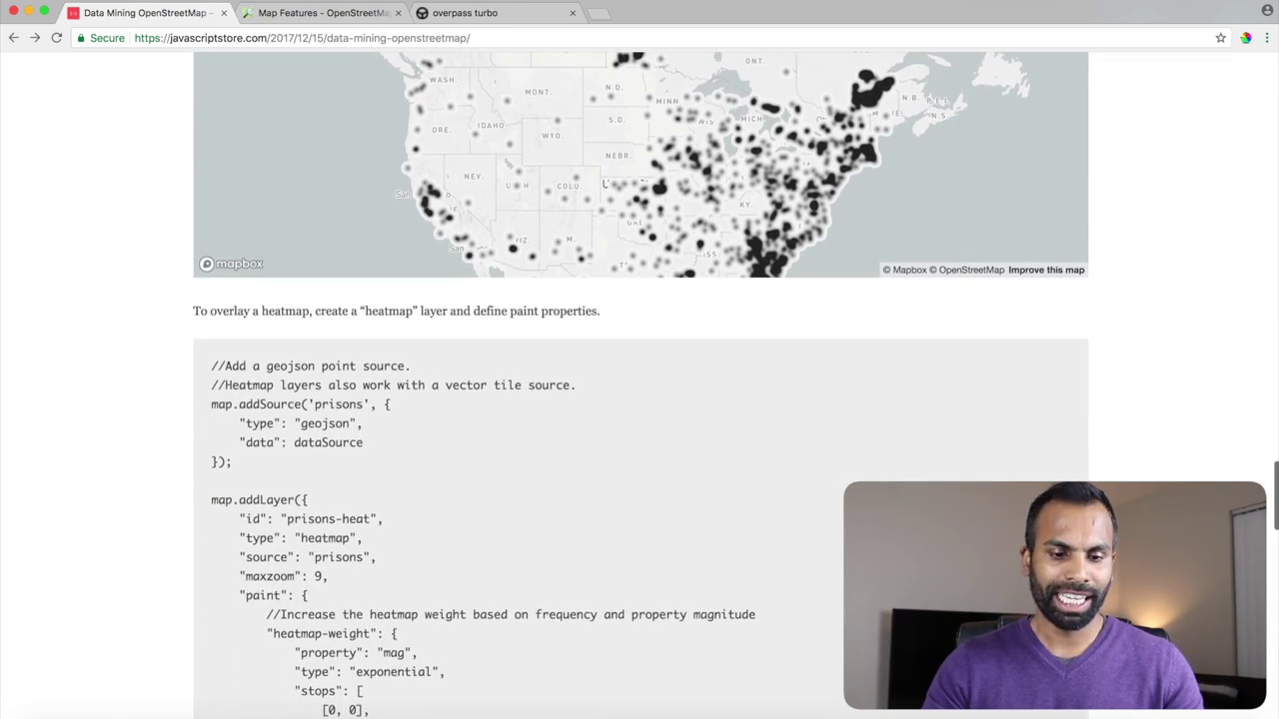
pyautogui.scroll(-7, 640, 400)
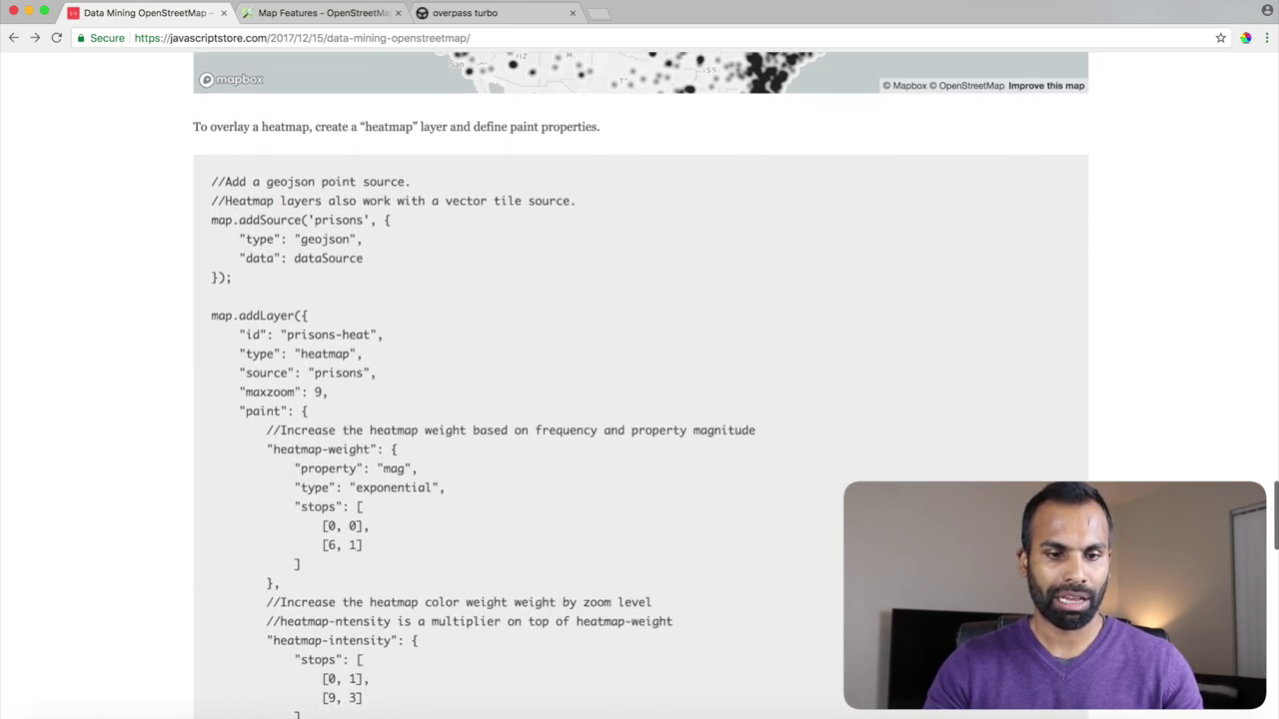
pyautogui.doubleClick(245, 290)
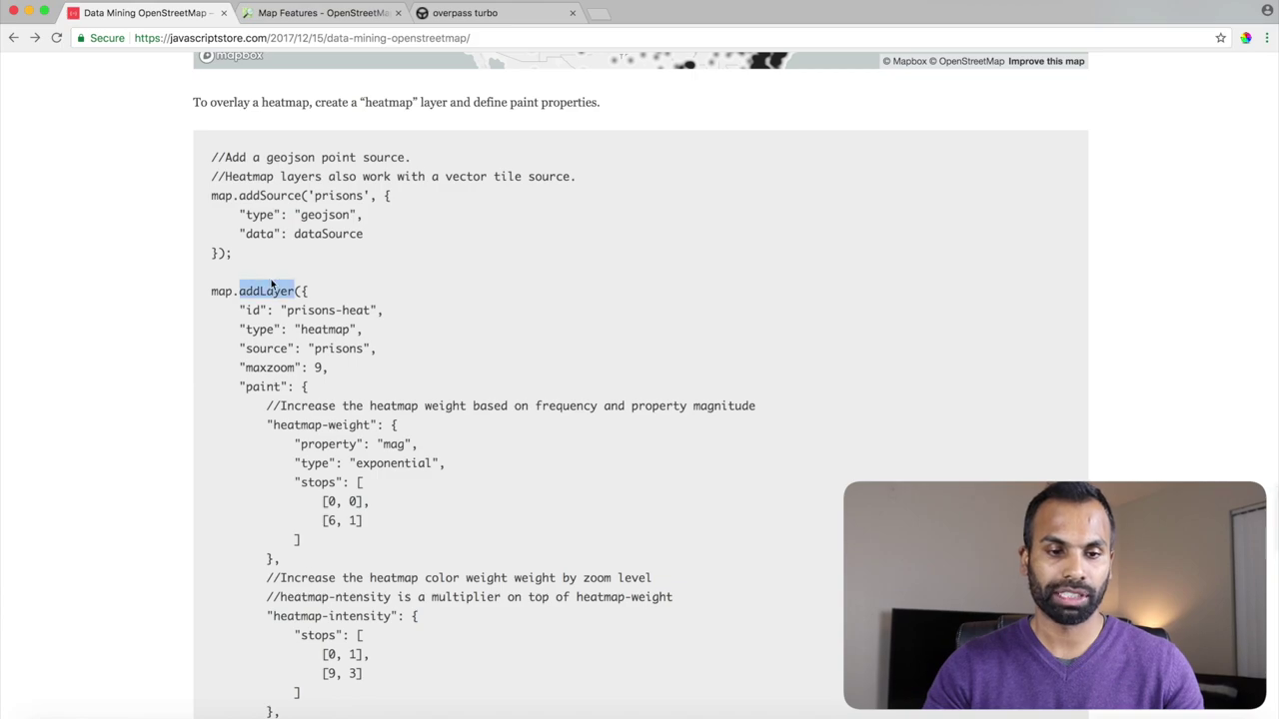
pyautogui.doubleClick(265, 195)
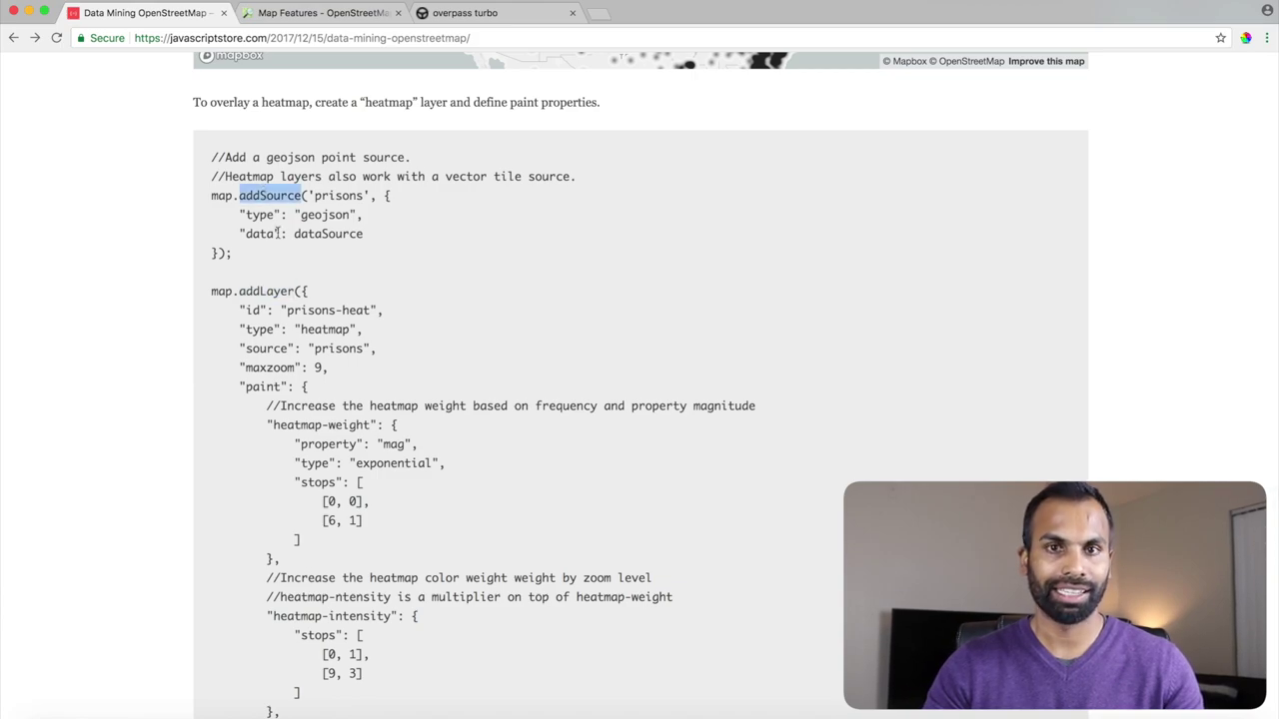
pyautogui.doubleClick(268, 290)
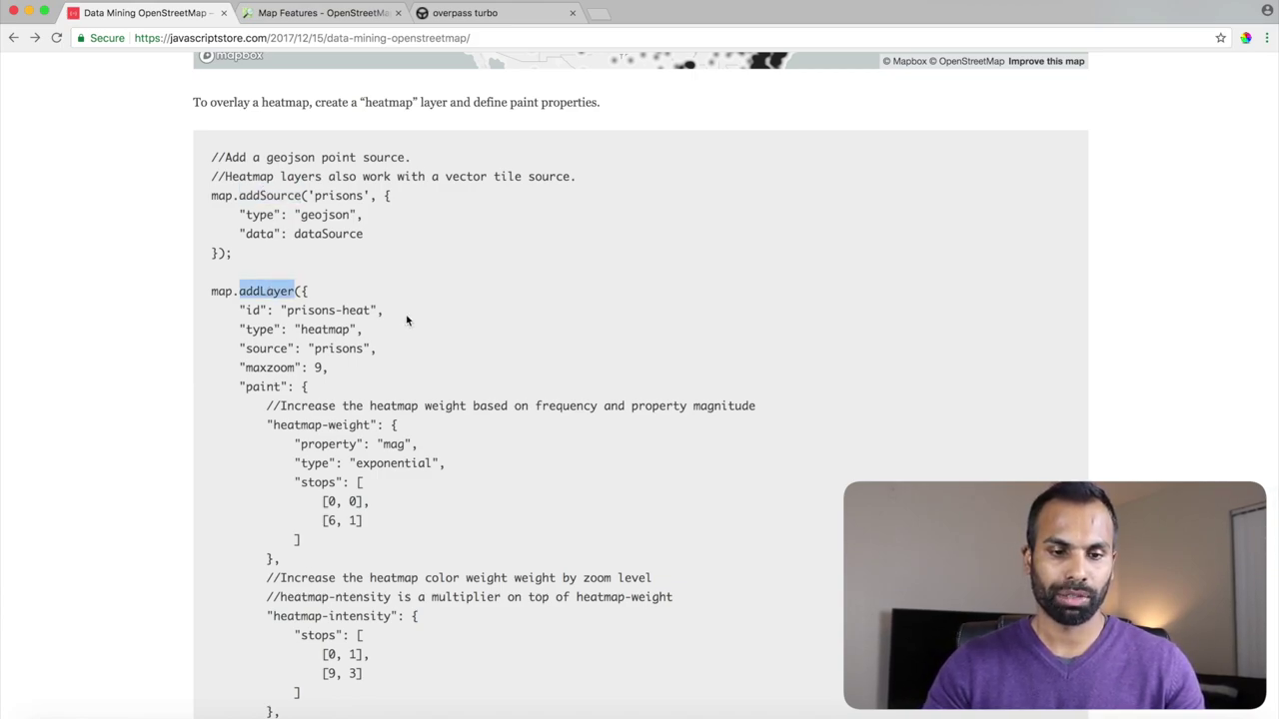
pyautogui.doubleClick(345, 330)
pyautogui.scroll(-4, 573, 399)
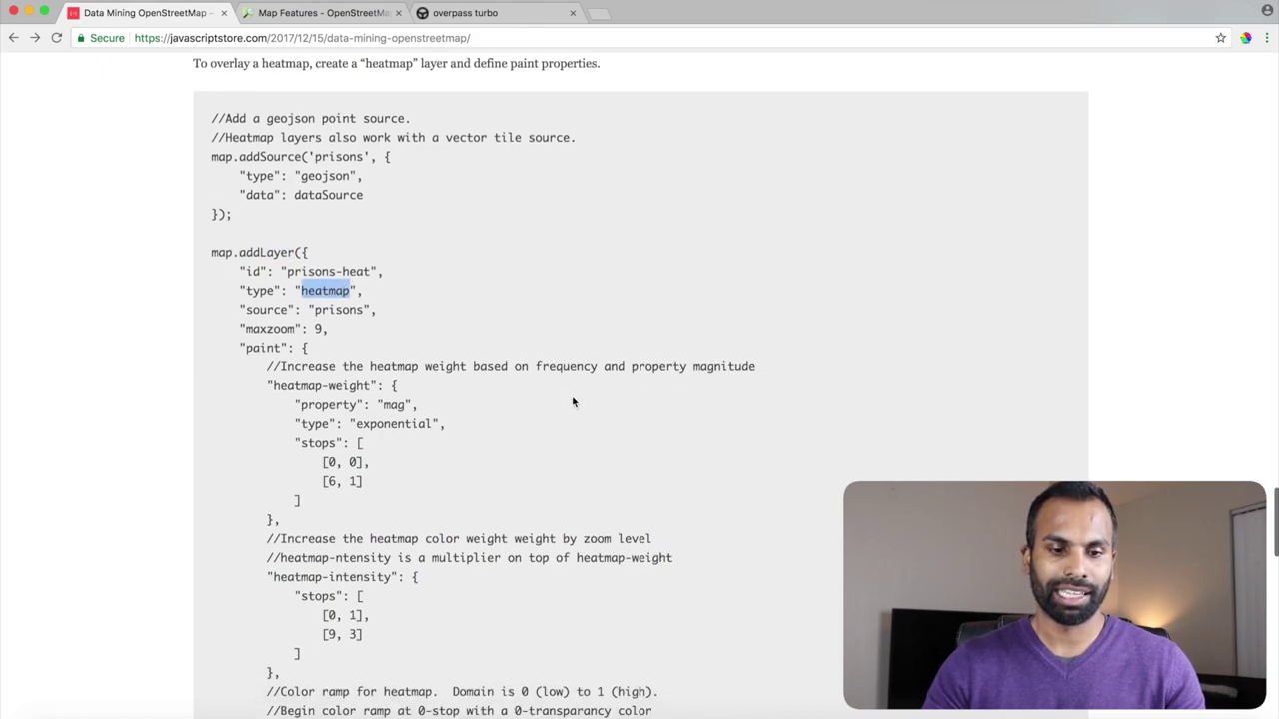
pyautogui.scroll(-1, 572, 400)
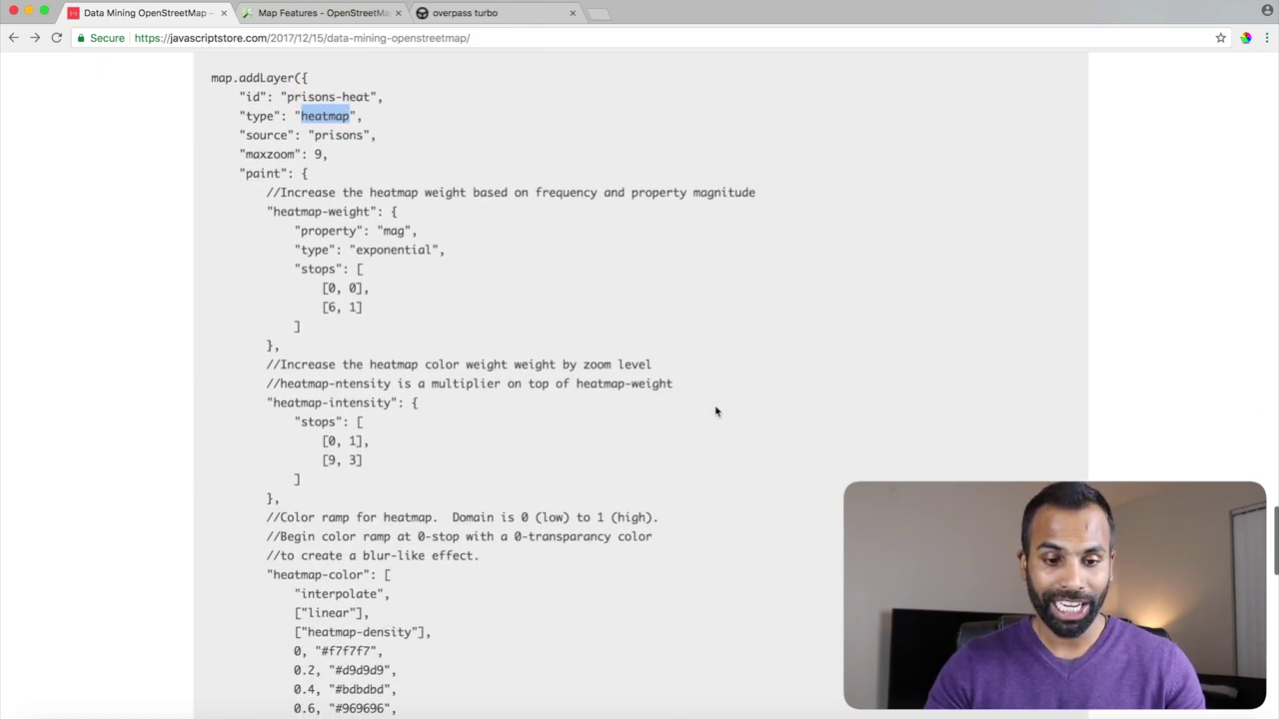
pyautogui.scroll(-2, 765, 419)
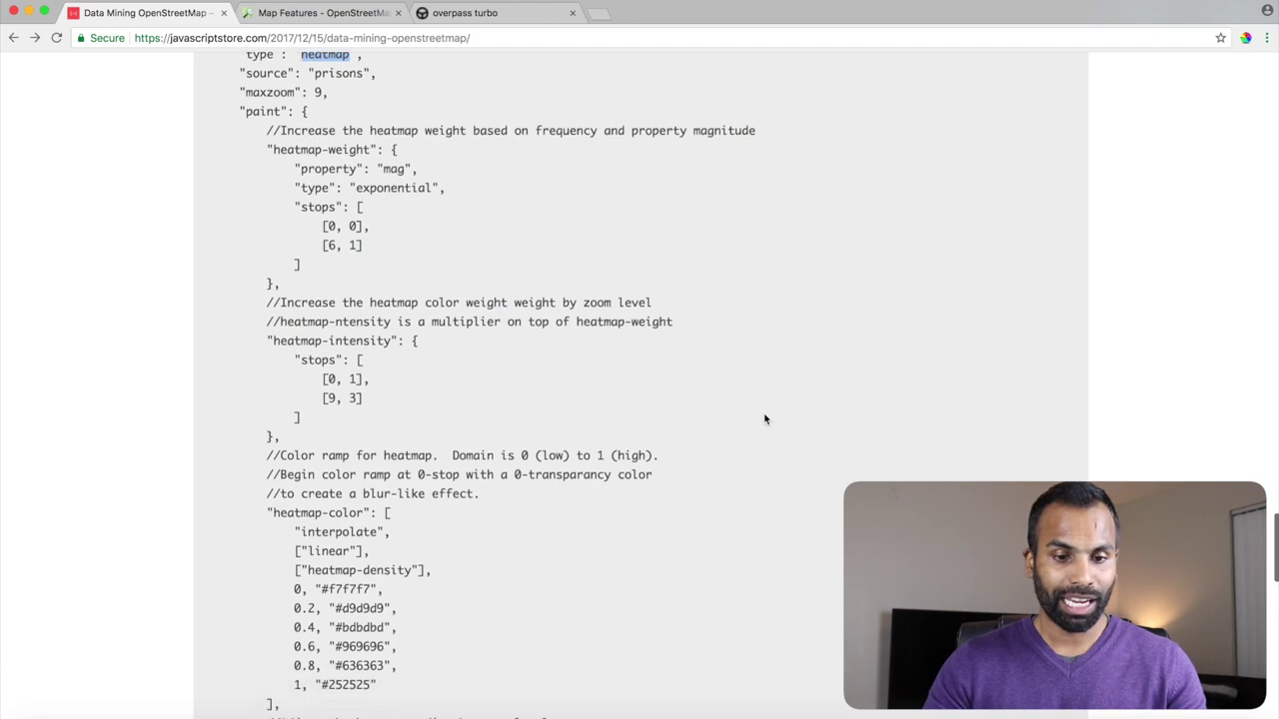
pyautogui.scroll(-3, 765, 419)
pyautogui.scroll(-8, 765, 418)
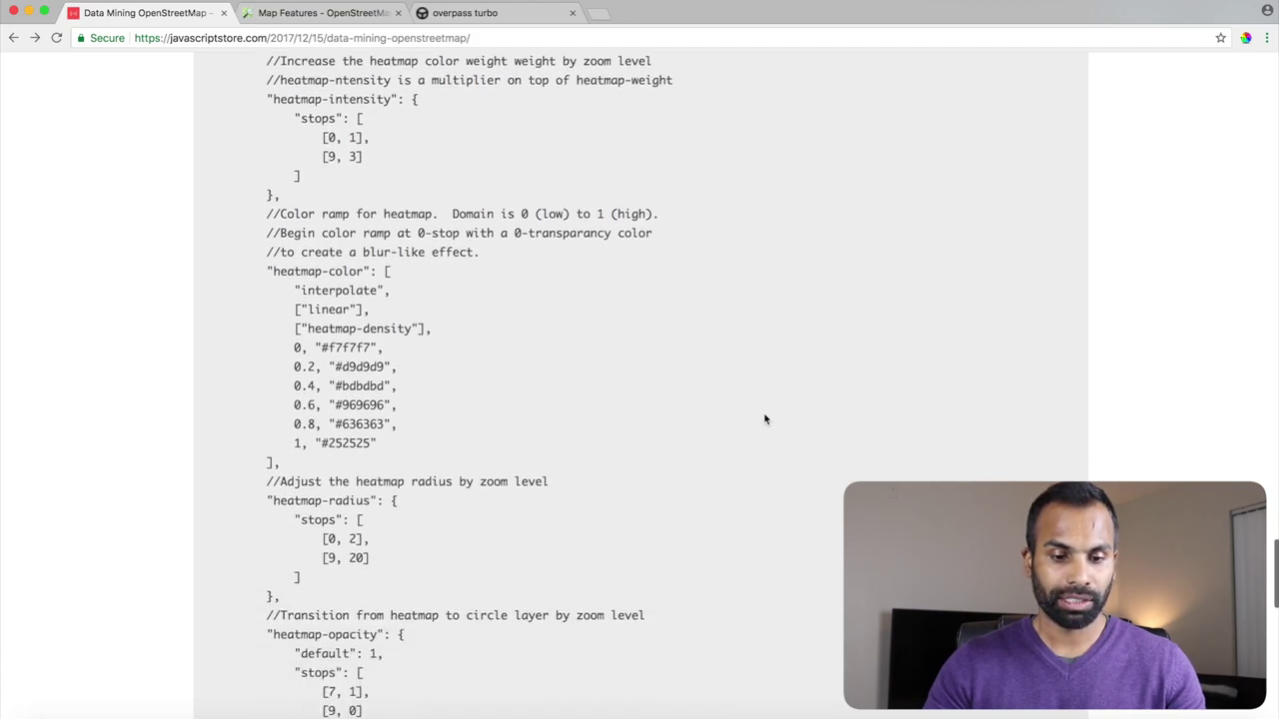
pyautogui.scroll(-2, 766, 418)
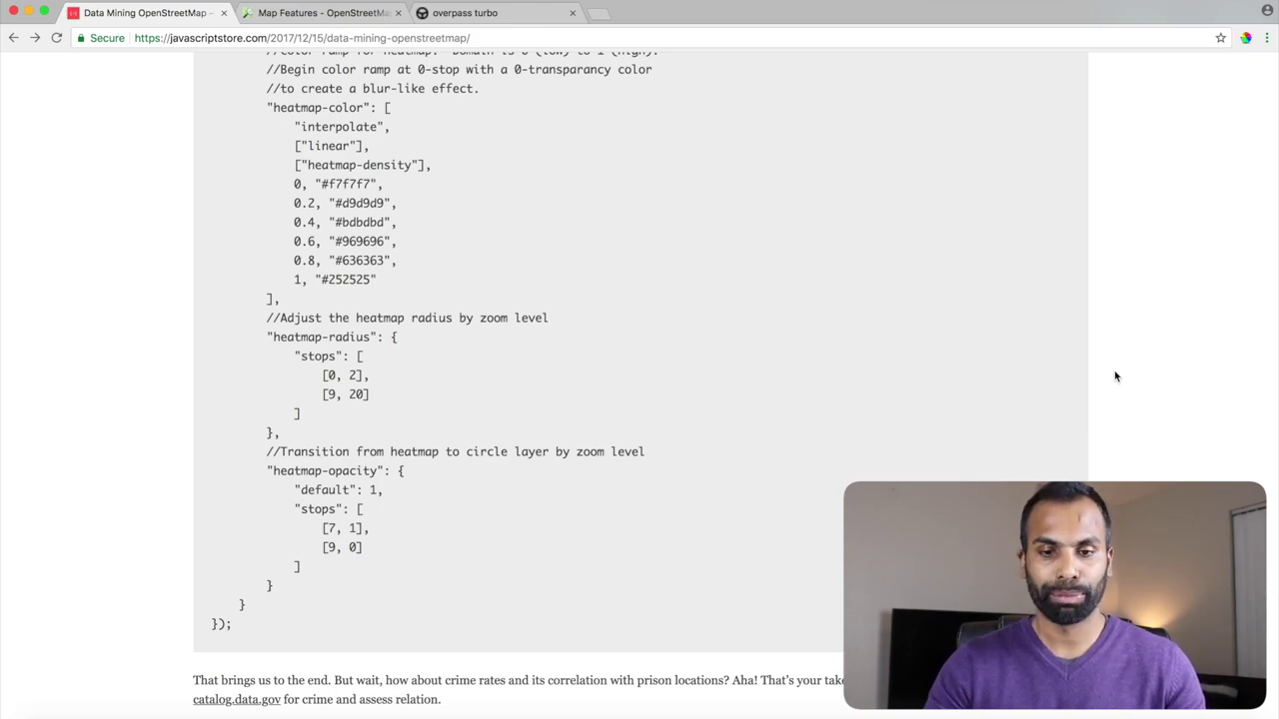
pyautogui.scroll(10, 1116, 376)
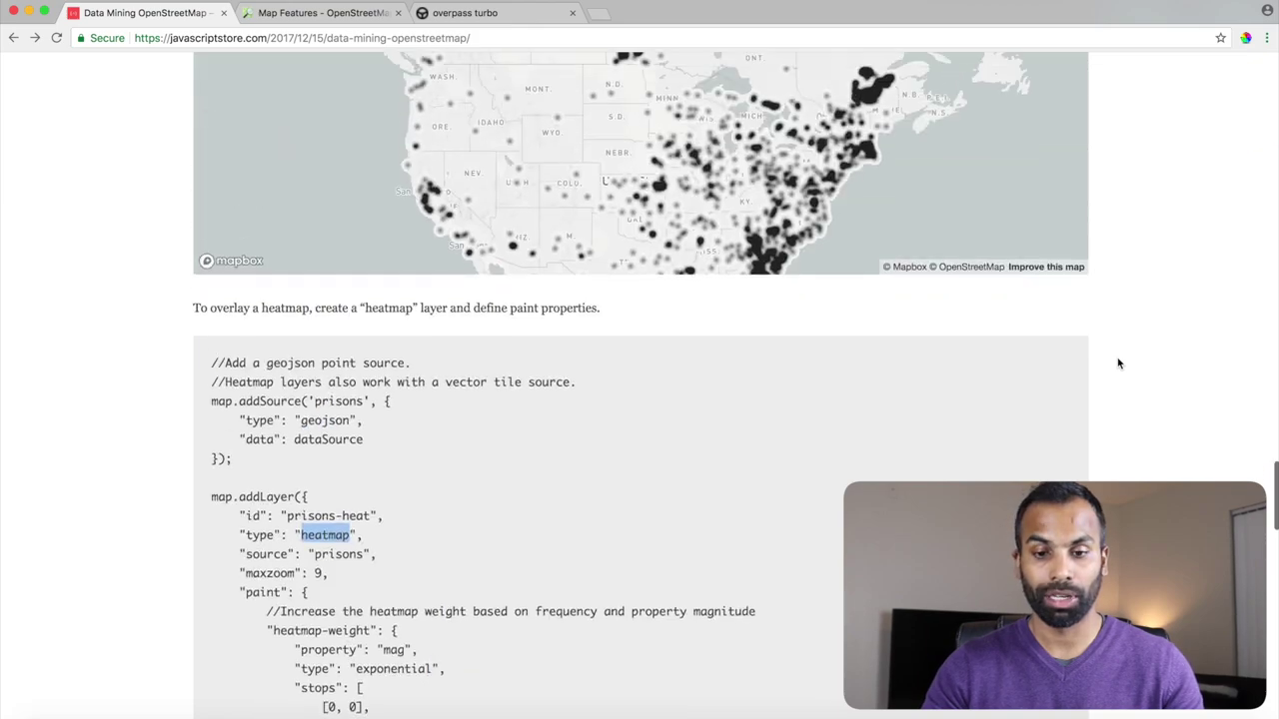
# - Zoom the prison heatmap out and pan it to bring the North Atlantic into view
pyautogui.scroll(5, 1118, 364)
pyautogui.scroll(-2, 944, 432)
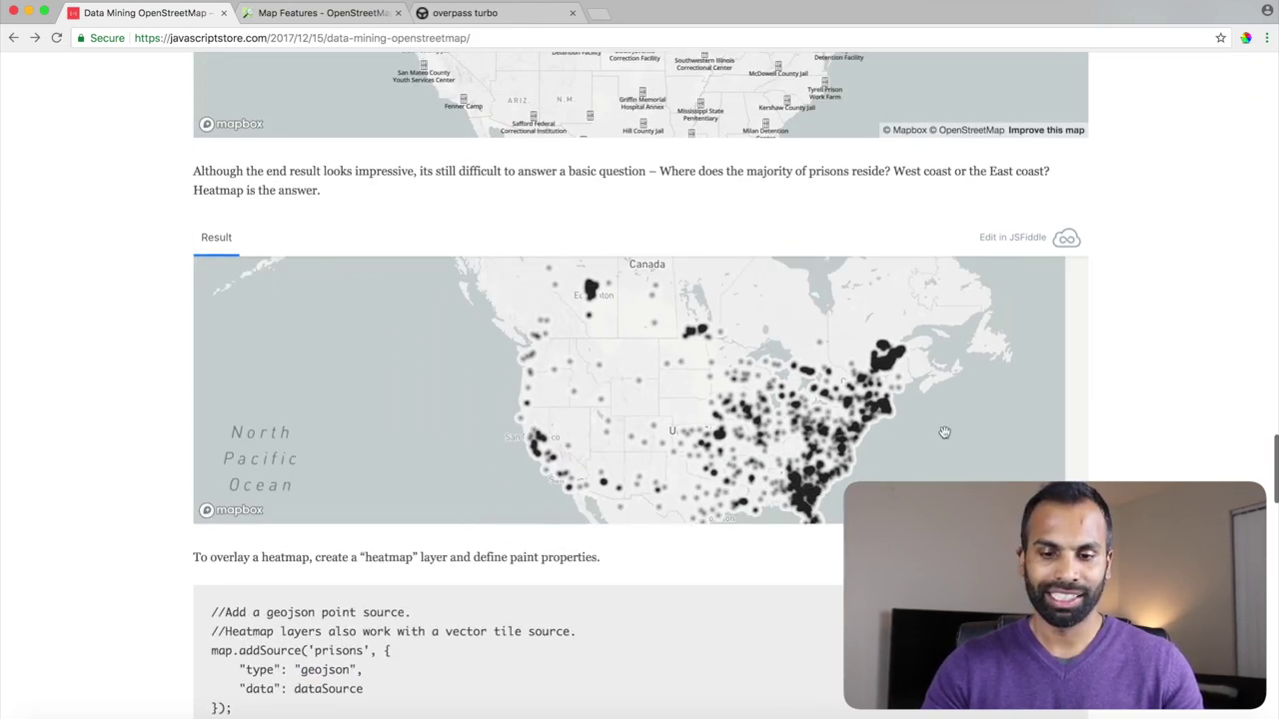
pyautogui.scroll(-1, 944, 431)
pyautogui.moveTo(944, 432); pyautogui.dragTo(860, 412)
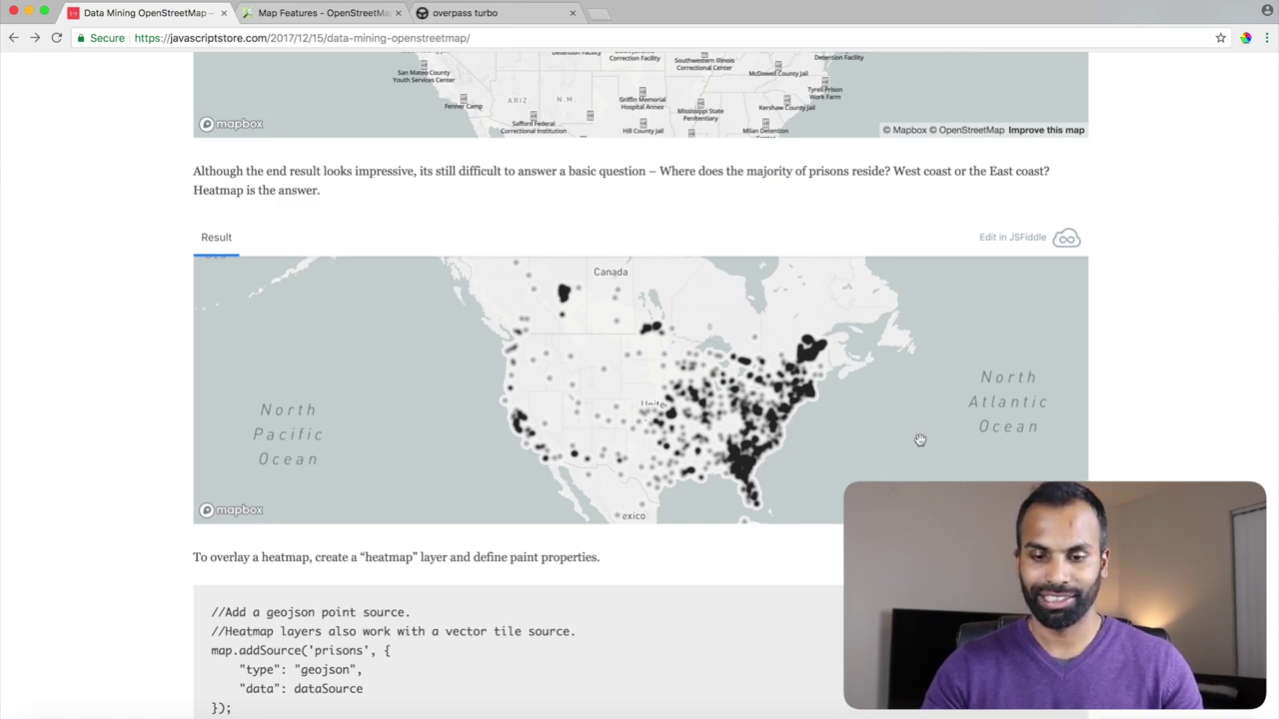
# - Scroll through the heatmap code and return to Overpass Turbo's Export dialog
pyautogui.scroll(1, 853, 430)
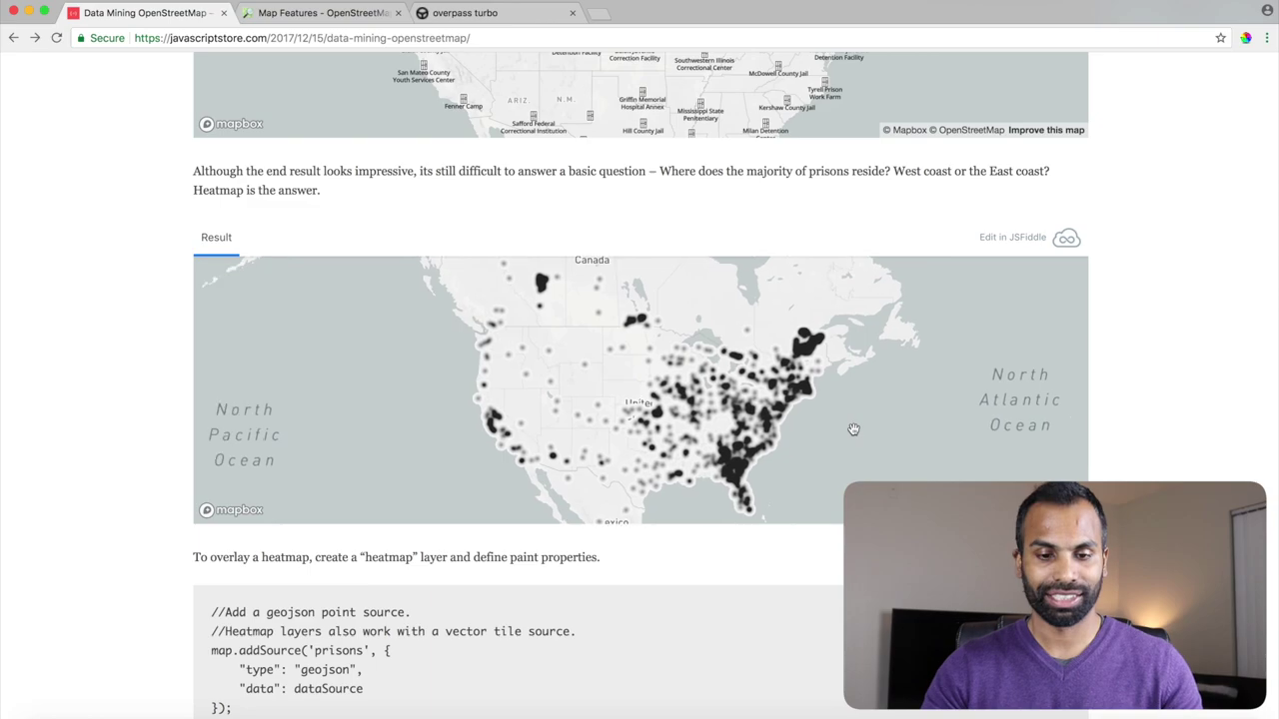
pyautogui.scroll(-10, 1132, 410)
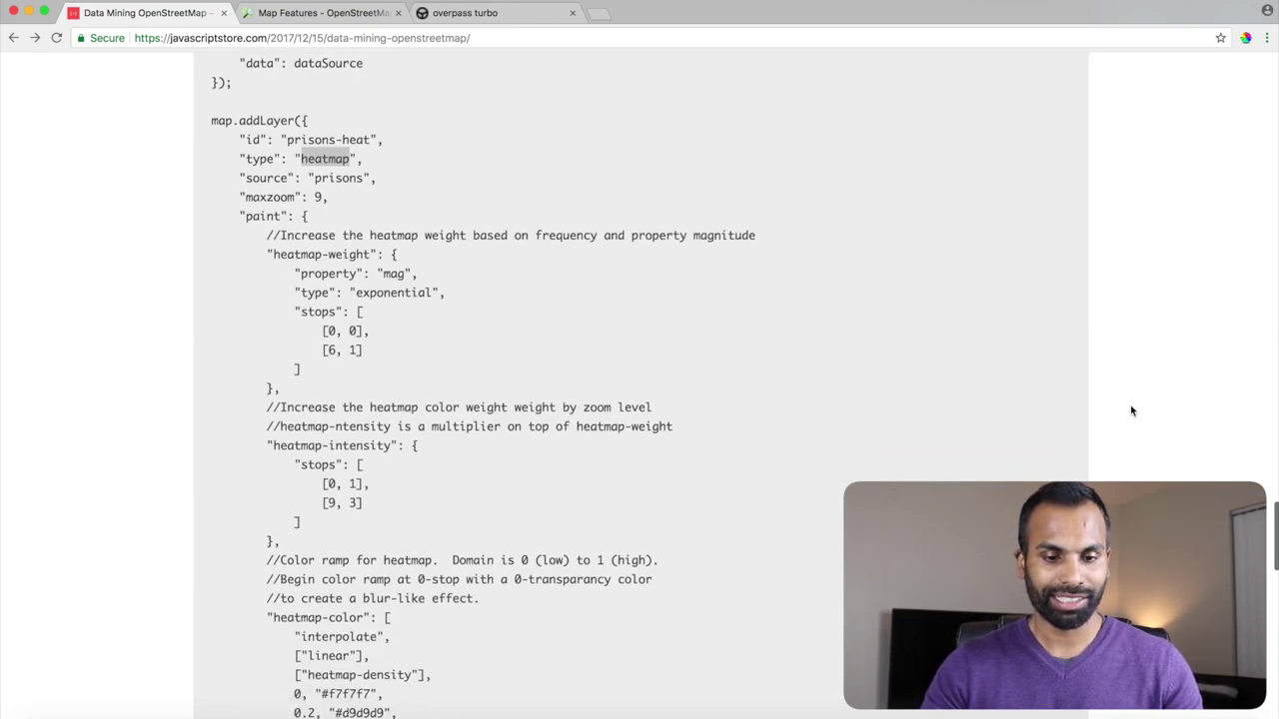
pyautogui.scroll(-3, 1132, 410)
pyautogui.scroll(3, 1132, 411)
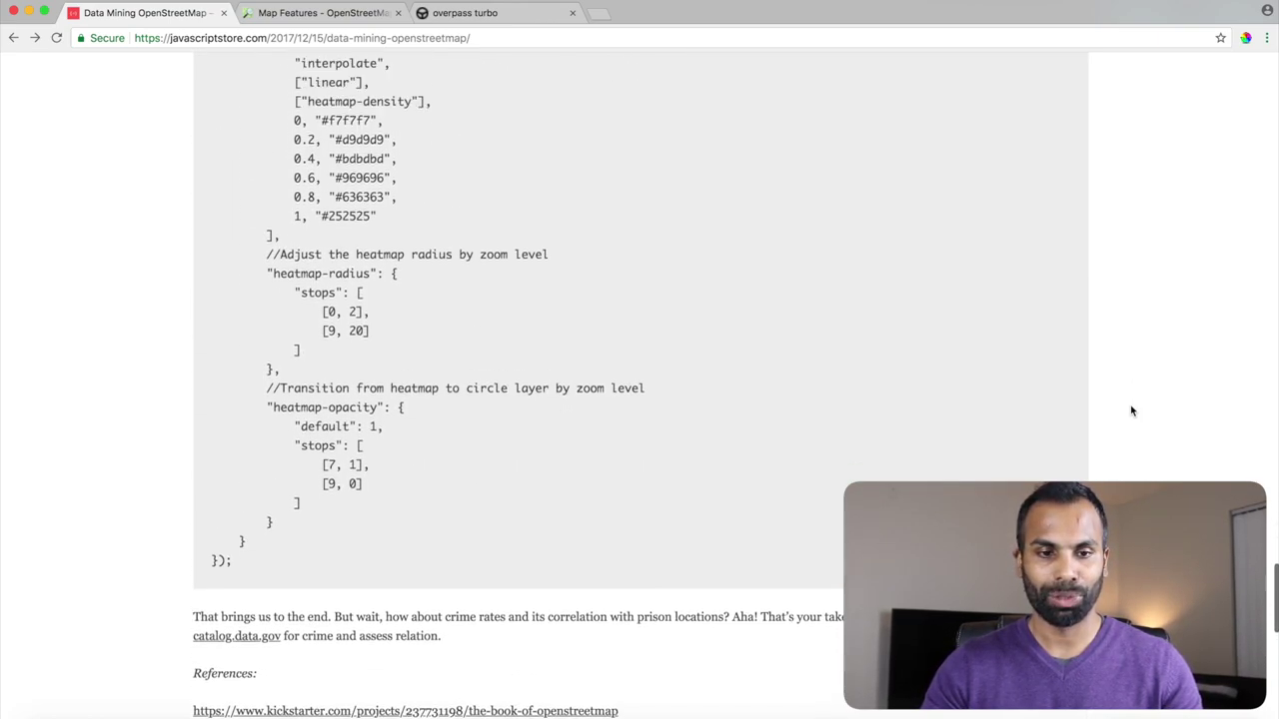
pyautogui.scroll(1, 1132, 410)
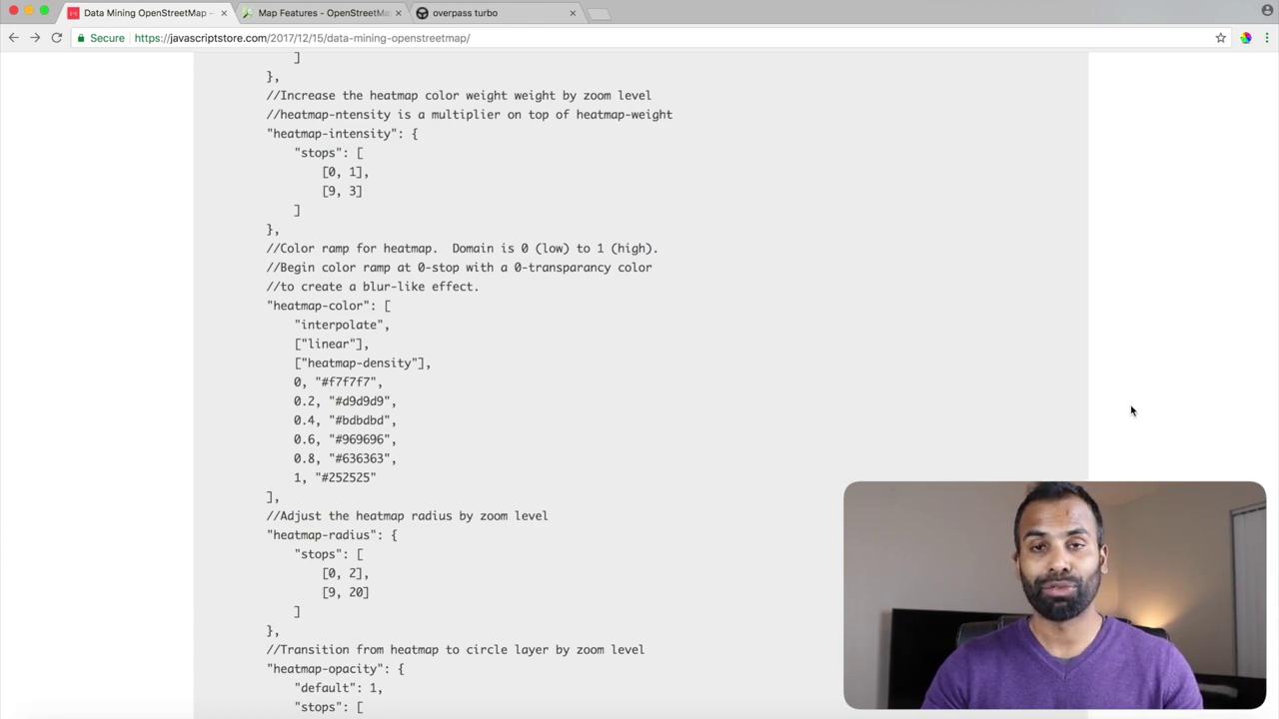
pyautogui.scroll(2, 1132, 410)
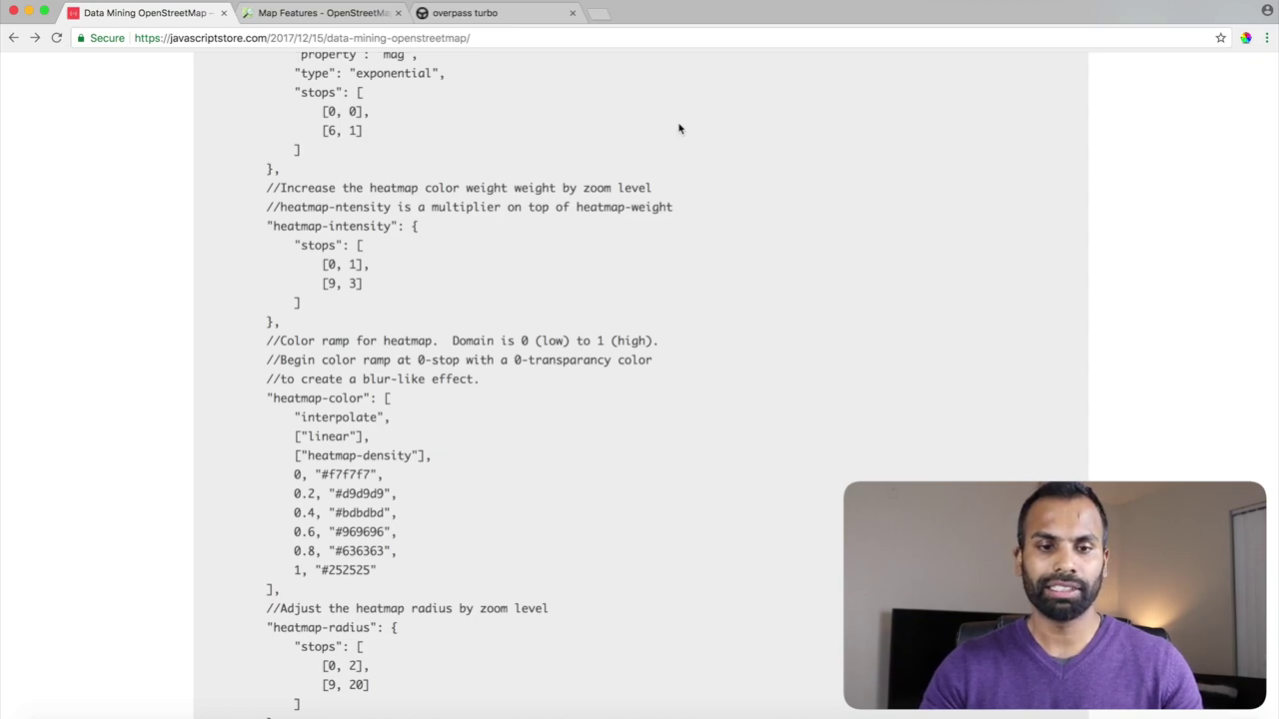
pyautogui.click(563, 14)
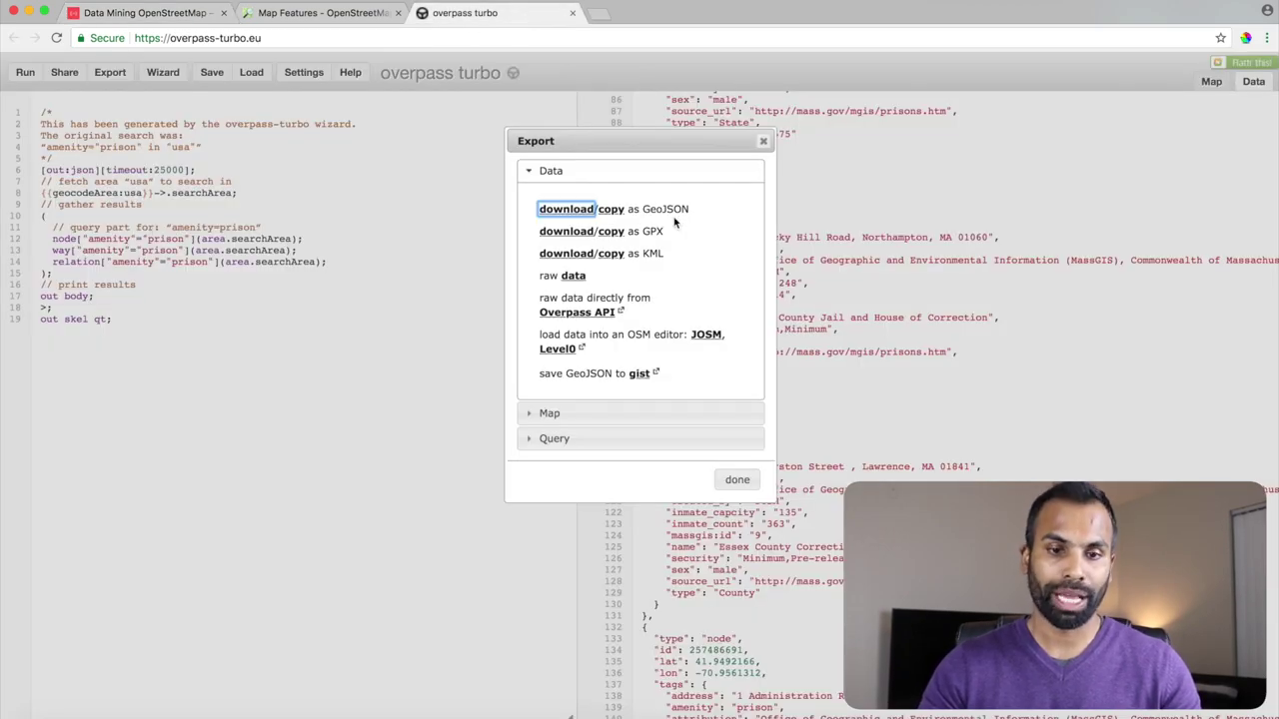
# - Close the Export dialog, glance at the Map Features table, and return to Overpass Turbo
pyautogui.click(762, 141)
pyautogui.click(319, 12)
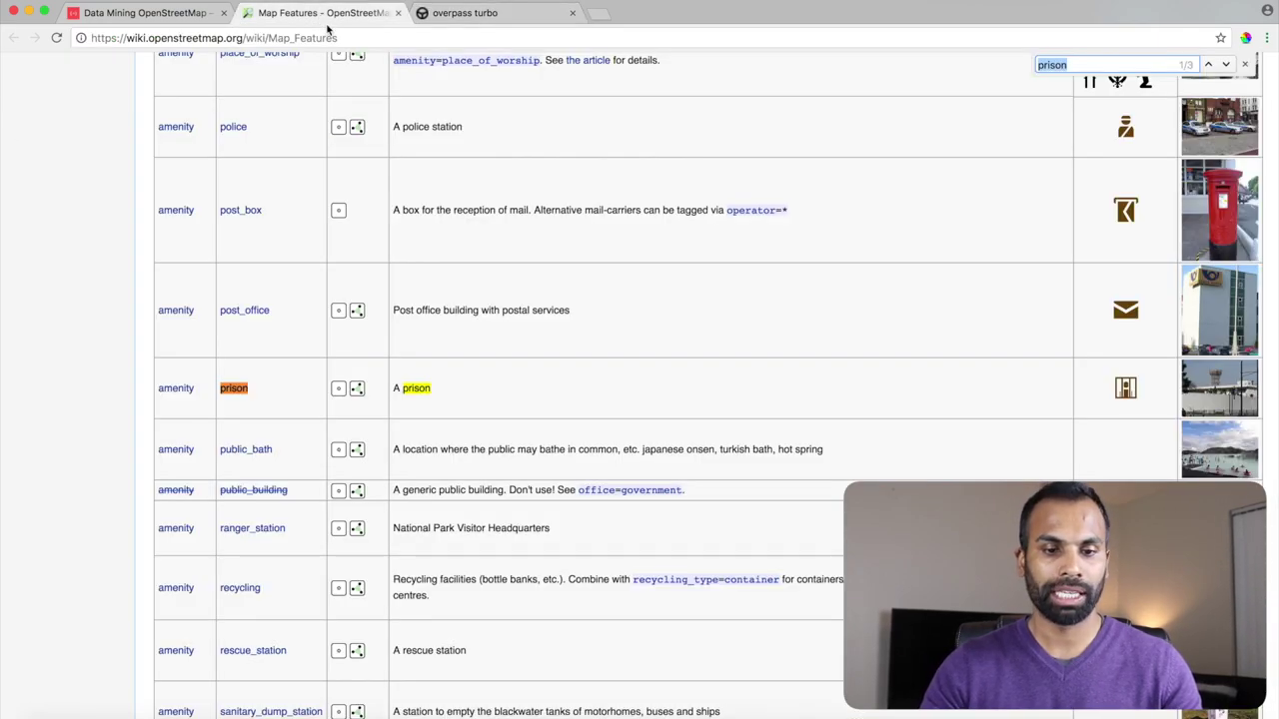
pyautogui.scroll(-10, 596, 286)
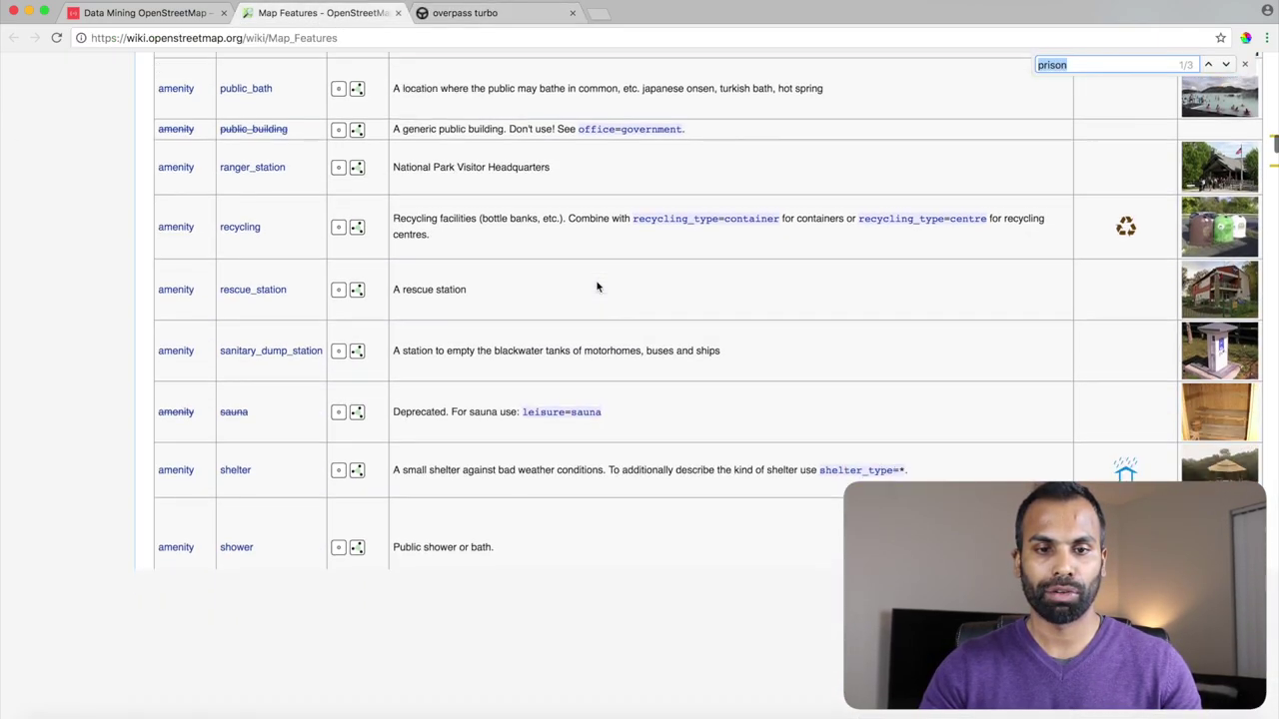
pyautogui.click(497, 20)
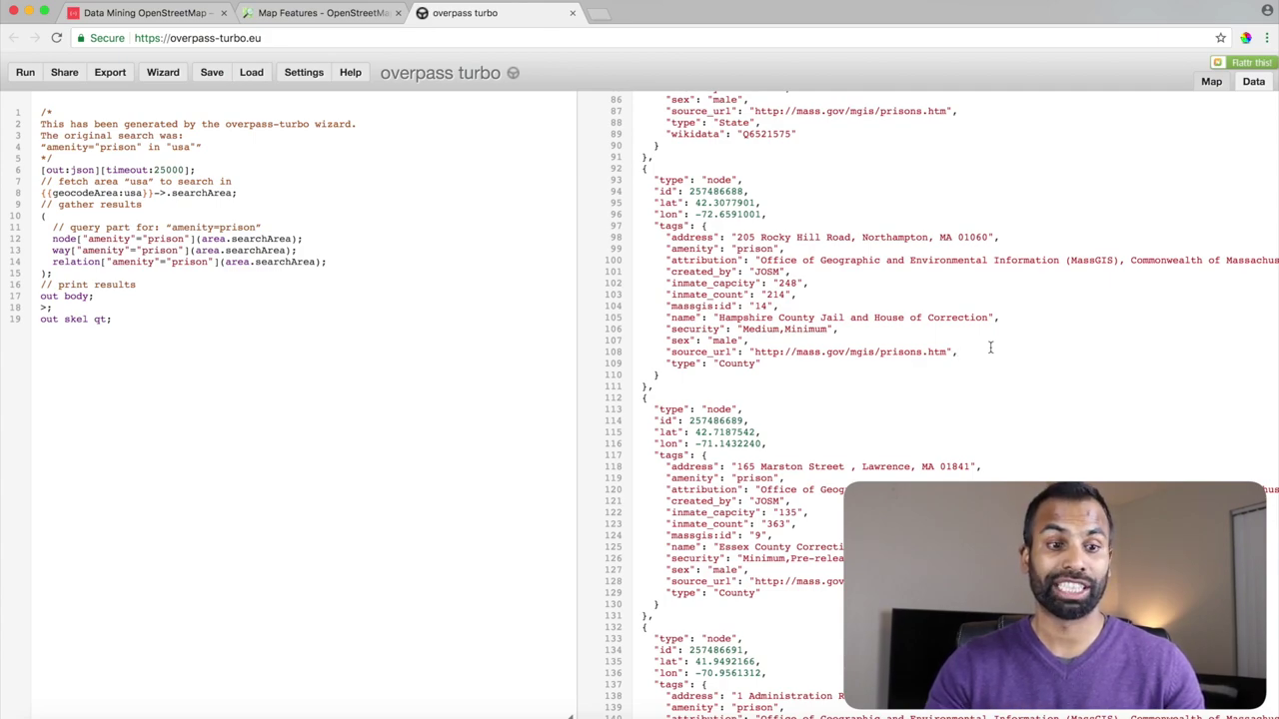
# - Return to the blog post and scroll down to the crime-rate hint and References list
pyautogui.click(130, 14)
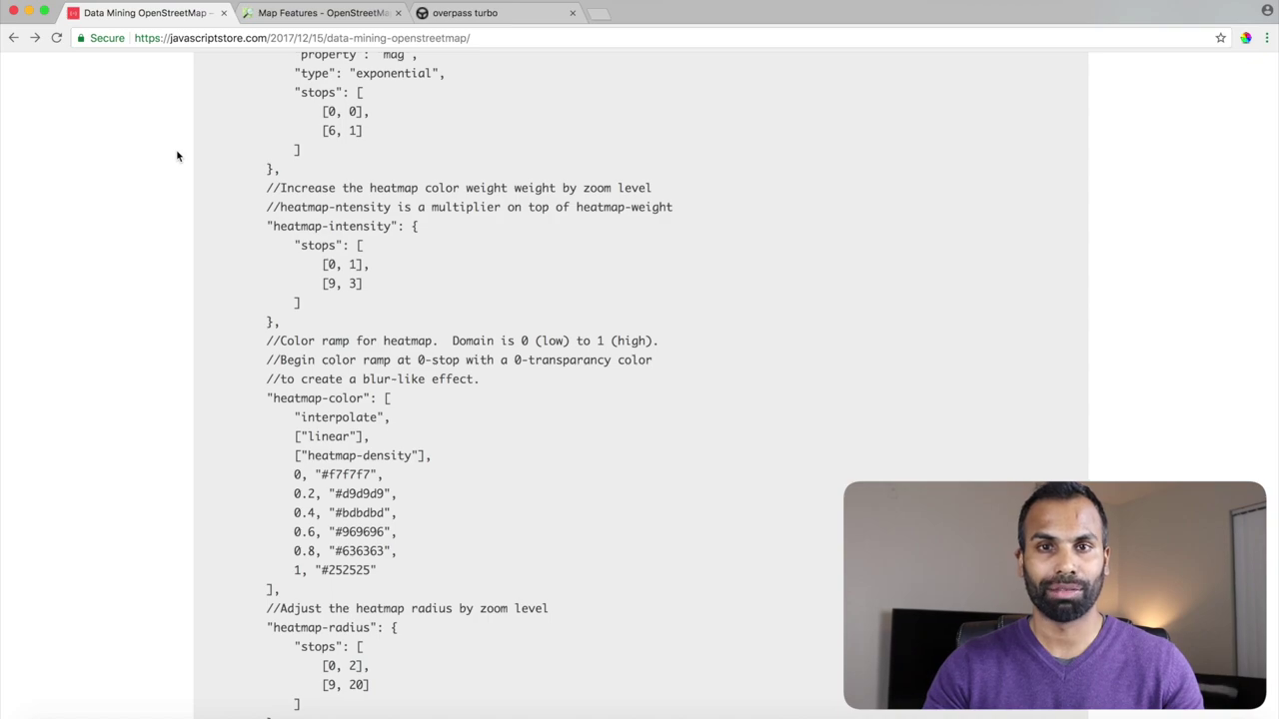
pyautogui.scroll(-10, 154, 222)
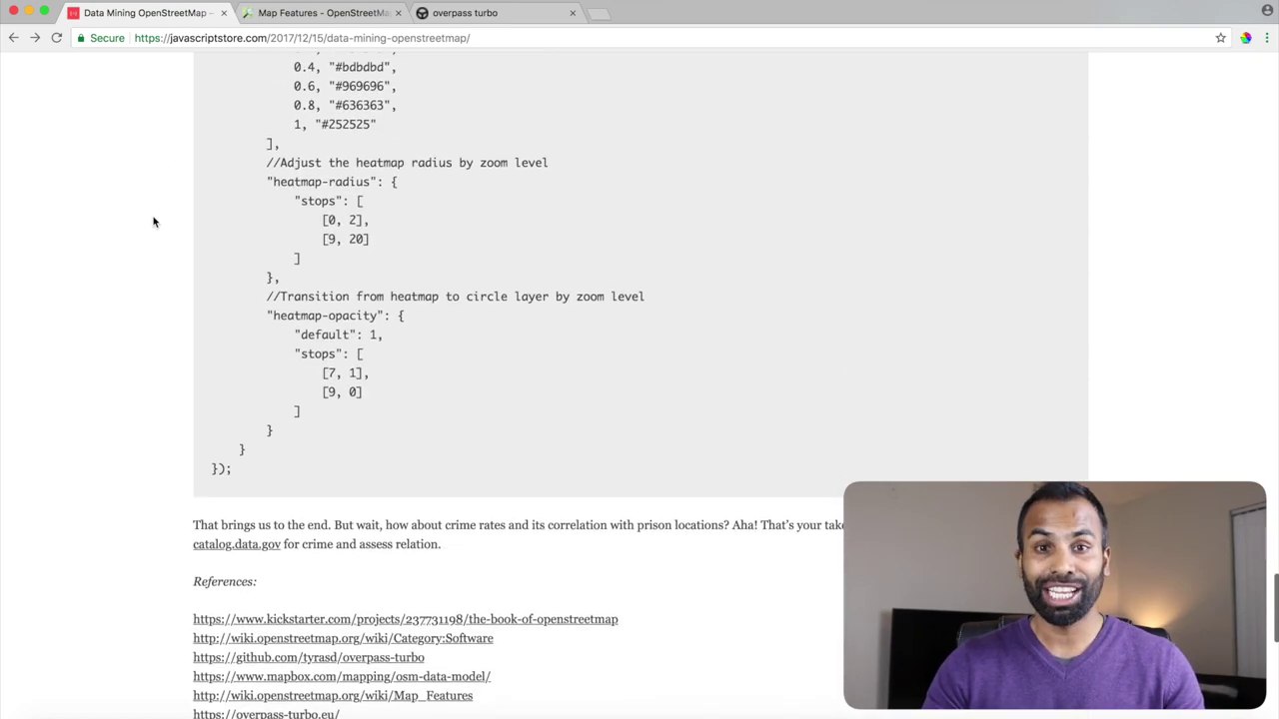
pyautogui.scroll(-3, 154, 222)
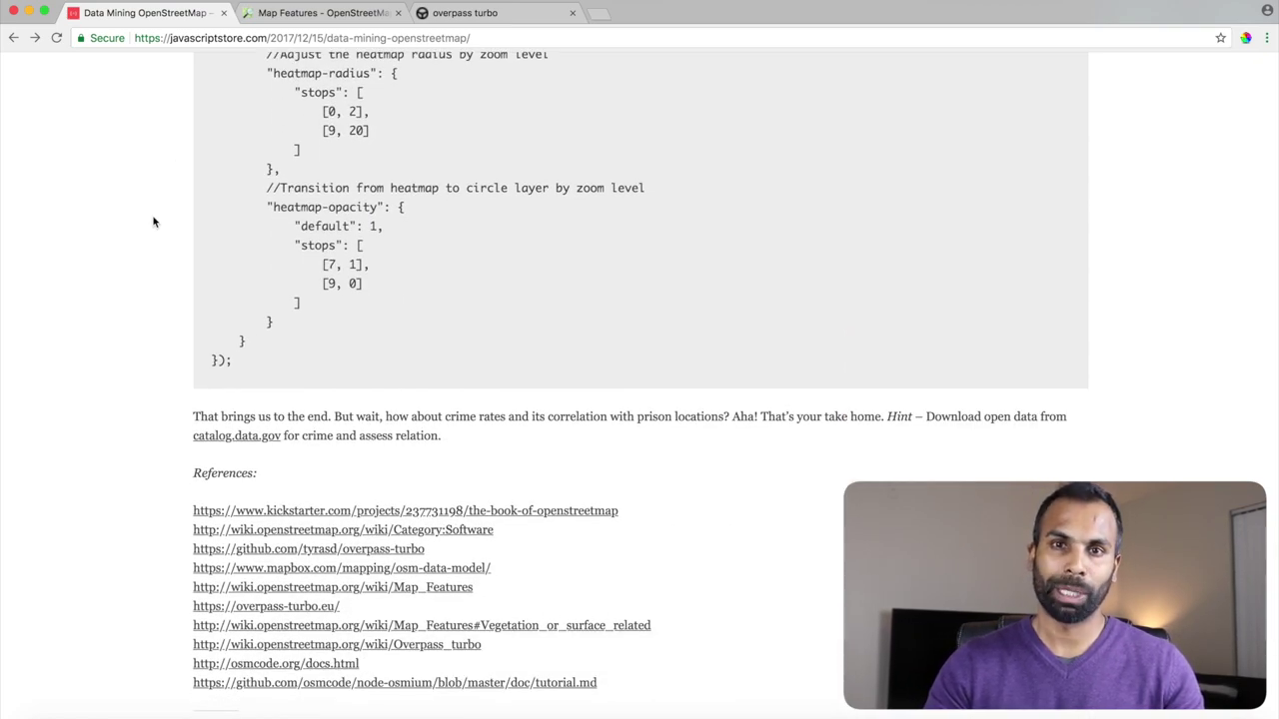